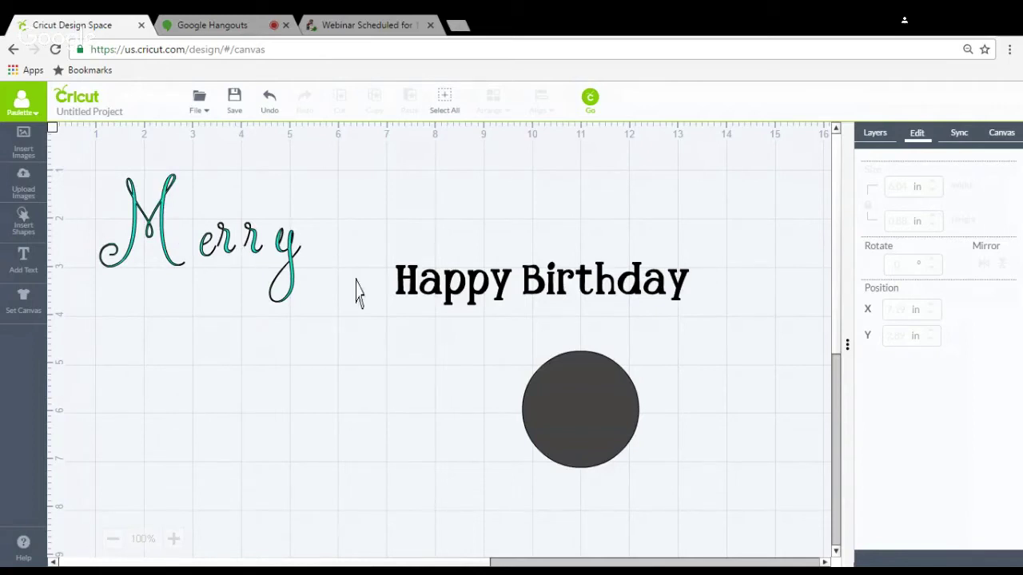
Move the dark circle up-left under Happy Birthday and resize it to 3.18 × 3.18 in.
{"action": "left_click_drag", "start_coordinate": [594, 440], "coordinate": [548, 417]}
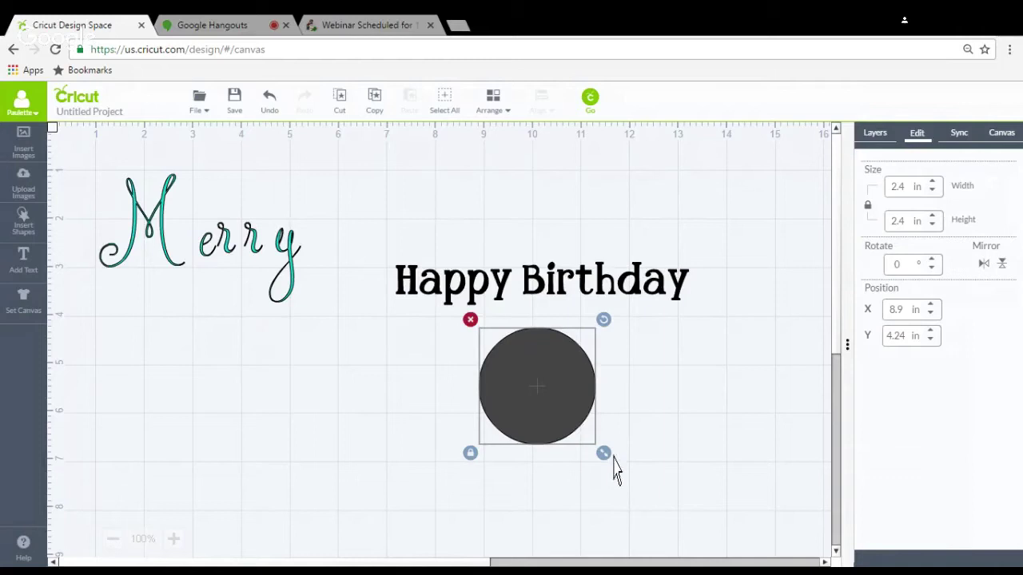
{"action": "left_click_drag", "start_coordinate": [603, 453], "coordinate": [644, 495]}
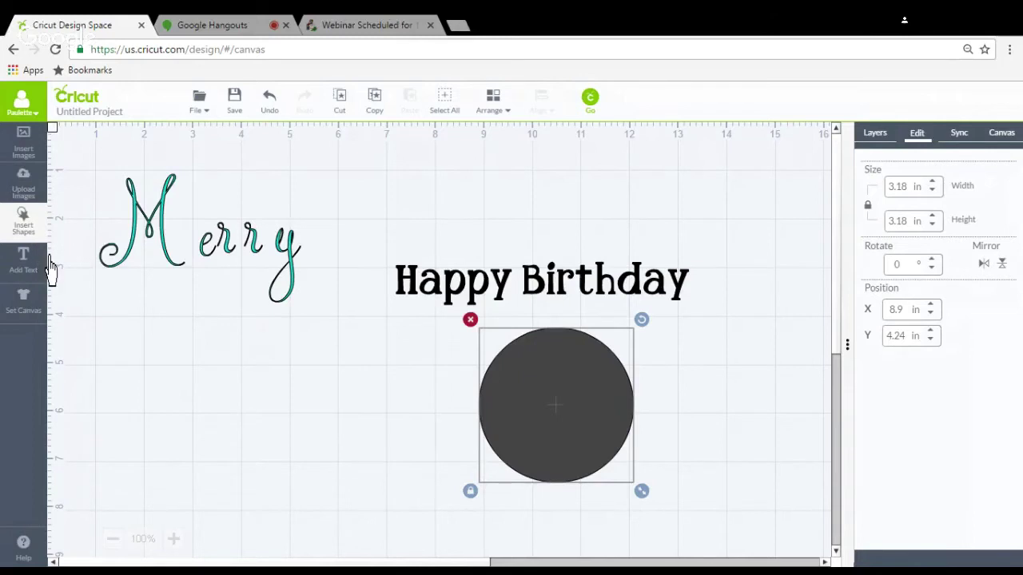
{"action": "left_click", "coordinate": [705, 406]}
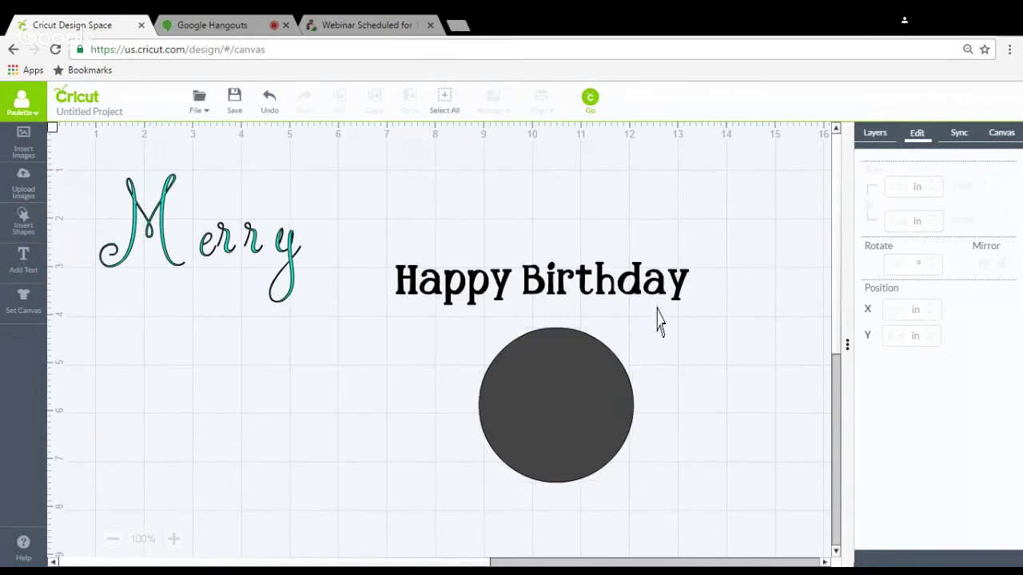
{"action": "left_click", "coordinate": [657, 307]}
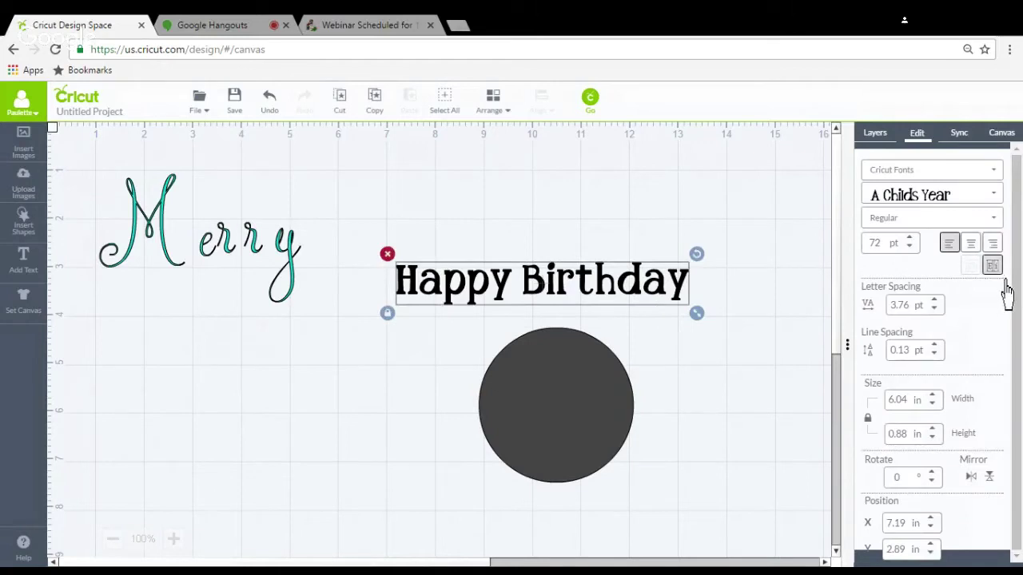
Place the H and the a on the circle's upper-left edge, each tilted to the curve.
{"action": "left_click", "coordinate": [466, 327]}
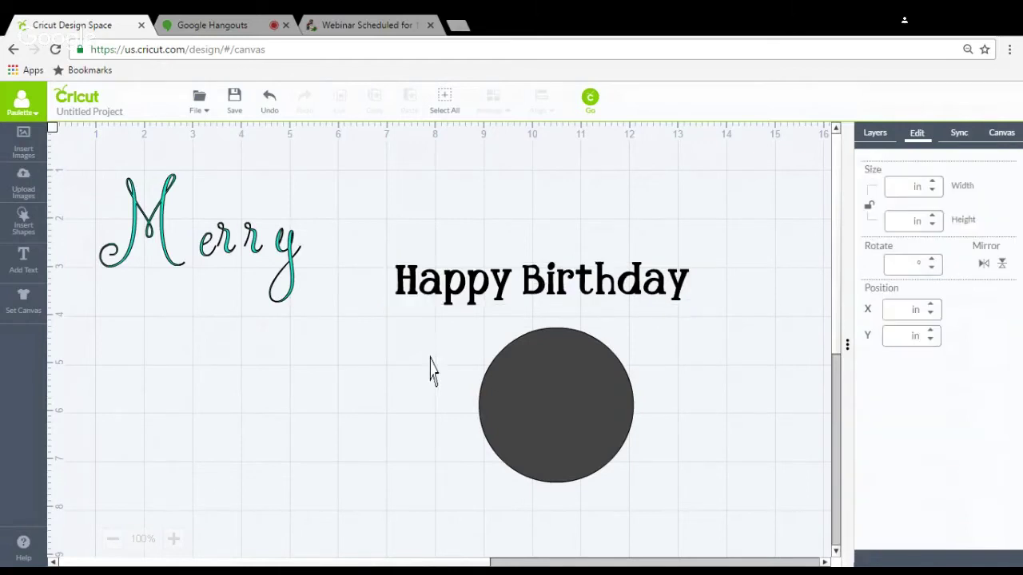
{"action": "left_click_drag", "start_coordinate": [421, 318], "coordinate": [485, 409]}
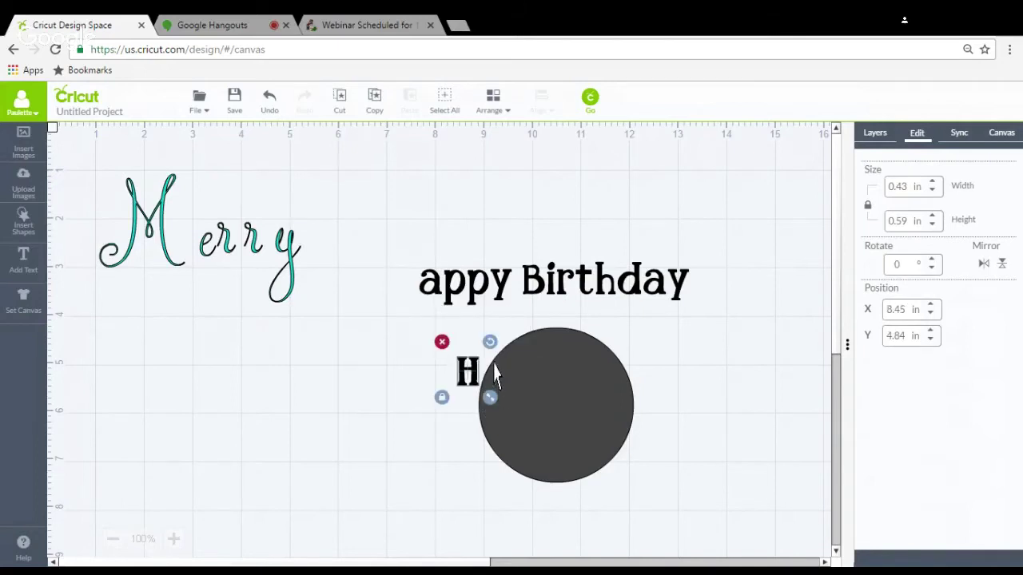
{"action": "left_click_drag", "start_coordinate": [488, 340], "coordinate": [485, 404]}
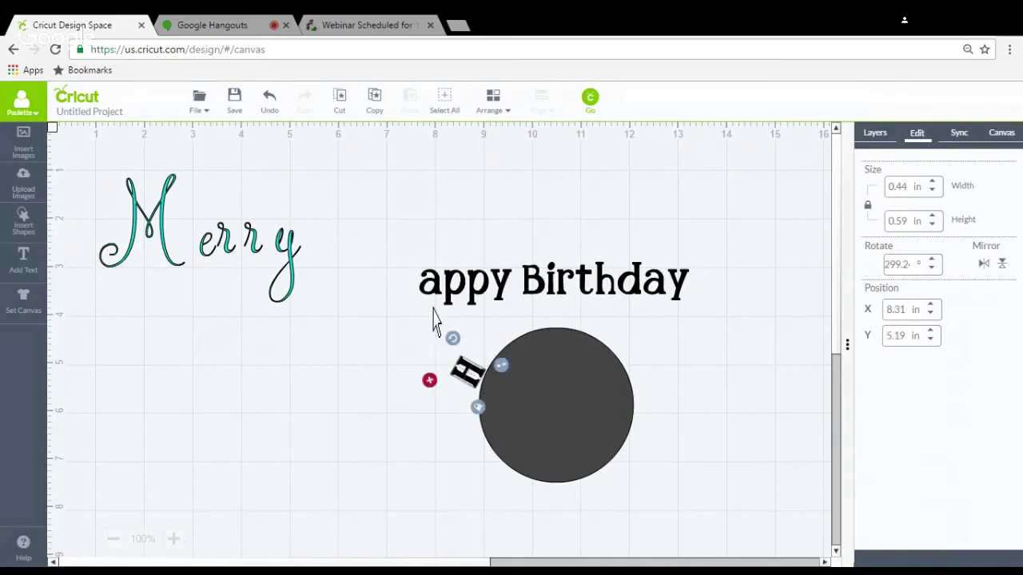
{"action": "left_click", "coordinate": [432, 316]}
{"action": "left_click_drag", "start_coordinate": [432, 292], "coordinate": [498, 387]}
{"action": "left_click_drag", "start_coordinate": [511, 322], "coordinate": [497, 381]}
{"action": "left_click_drag", "start_coordinate": [479, 318], "coordinate": [498, 382]}
Position the first p beside Ha and tilt it along the curve.
{"action": "left_click", "coordinate": [454, 304]}
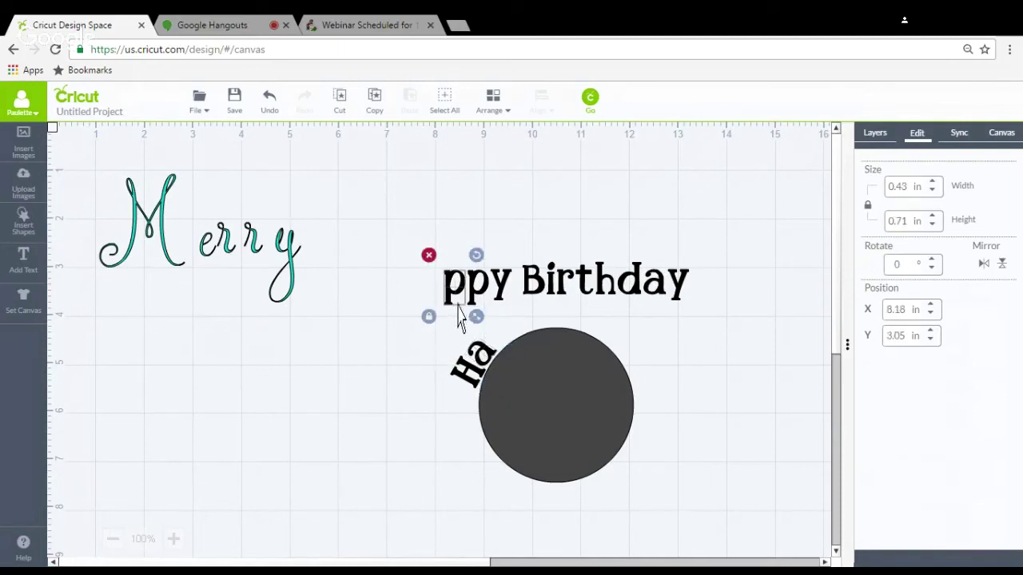
{"action": "left_click_drag", "start_coordinate": [456, 313], "coordinate": [520, 362]}
{"action": "left_click_drag", "start_coordinate": [531, 312], "coordinate": [515, 324]}
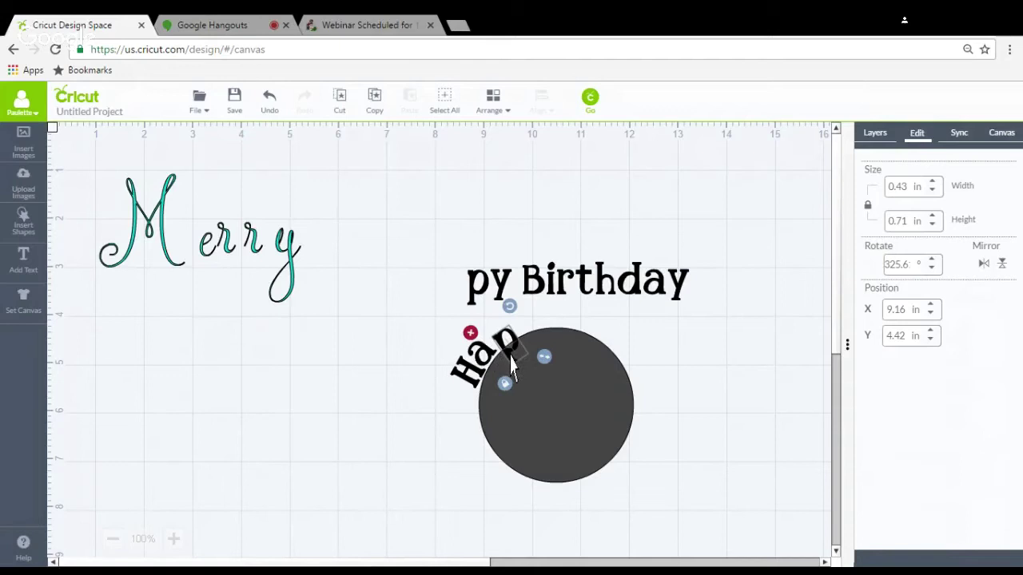
{"action": "left_click_drag", "start_coordinate": [511, 364], "coordinate": [505, 367]}
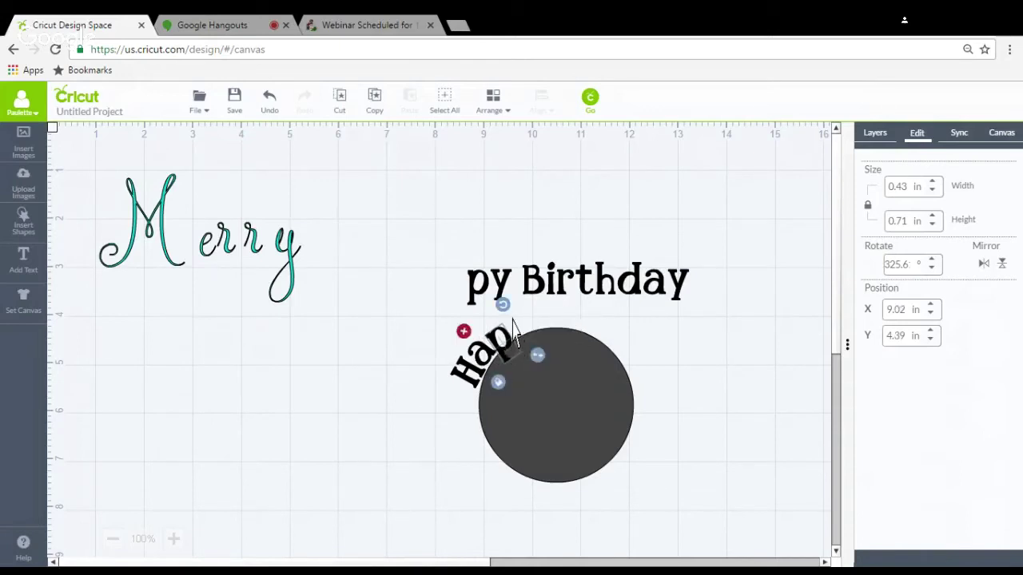
{"action": "left_click_drag", "start_coordinate": [513, 322], "coordinate": [514, 364]}
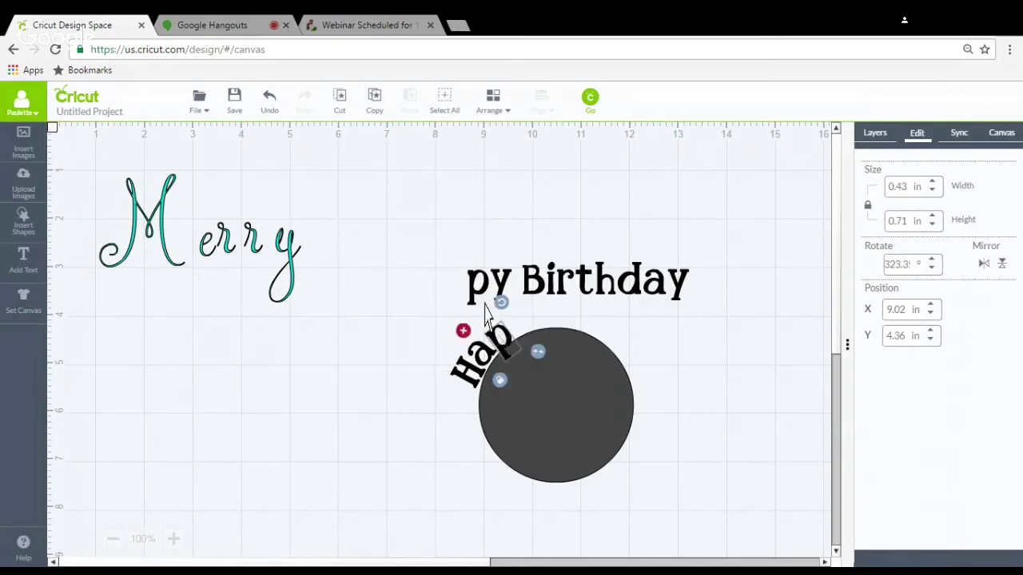
Add the second p and the y along the arc to complete Happy.
{"action": "left_click_drag", "start_coordinate": [491, 307], "coordinate": [536, 338]}
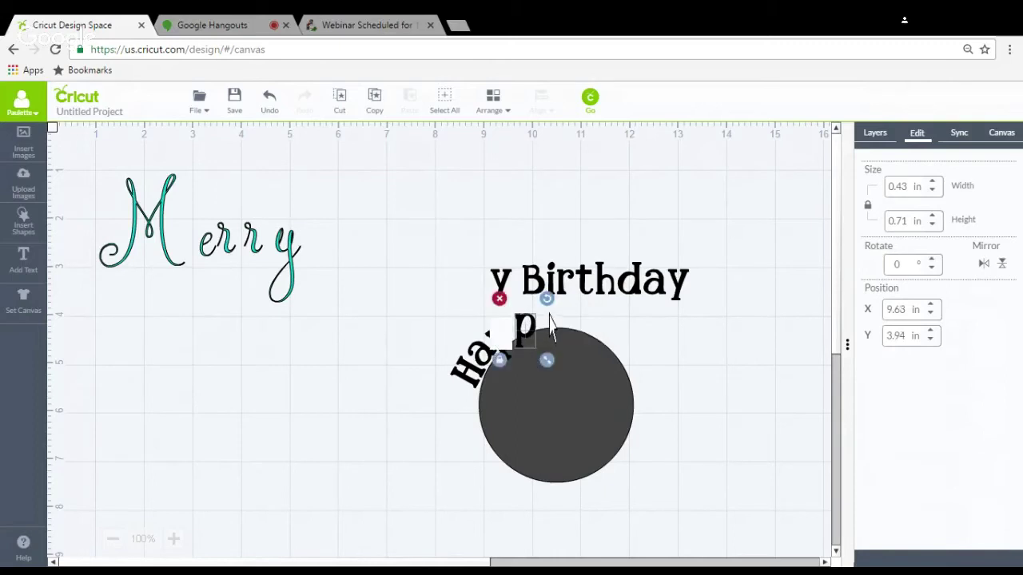
{"action": "left_click_drag", "start_coordinate": [547, 298], "coordinate": [530, 293]}
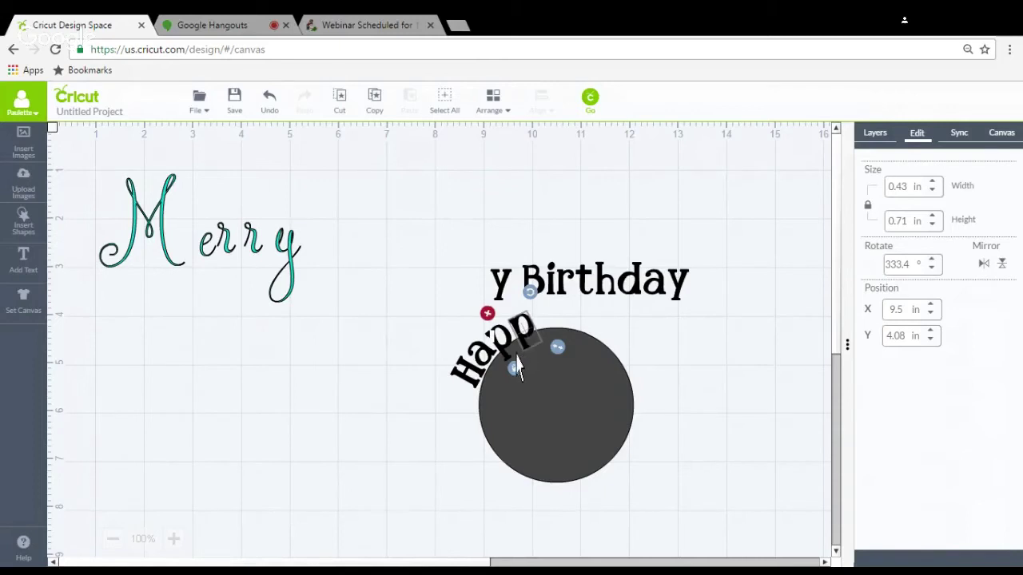
{"action": "left_click", "coordinate": [518, 367]}
{"action": "left_click_drag", "start_coordinate": [517, 367], "coordinate": [536, 346]}
{"action": "left_click", "coordinate": [537, 359]}
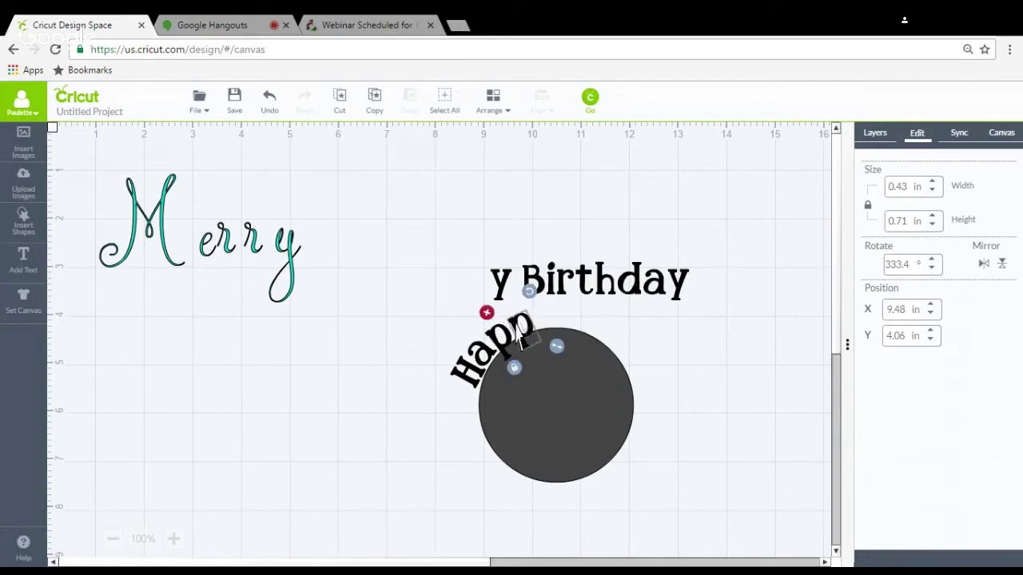
{"action": "left_click", "coordinate": [511, 292]}
{"action": "left_click_drag", "start_coordinate": [512, 292], "coordinate": [553, 342]}
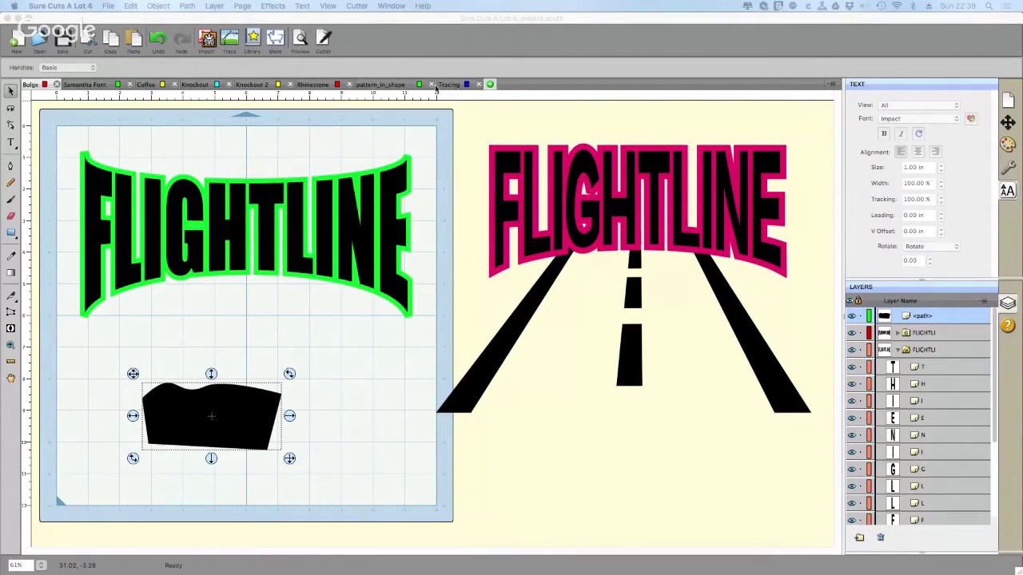
Bring the Sure Cuts A Lot 4 window into focus.
{"action": "left_click", "coordinate": [382, 86]}
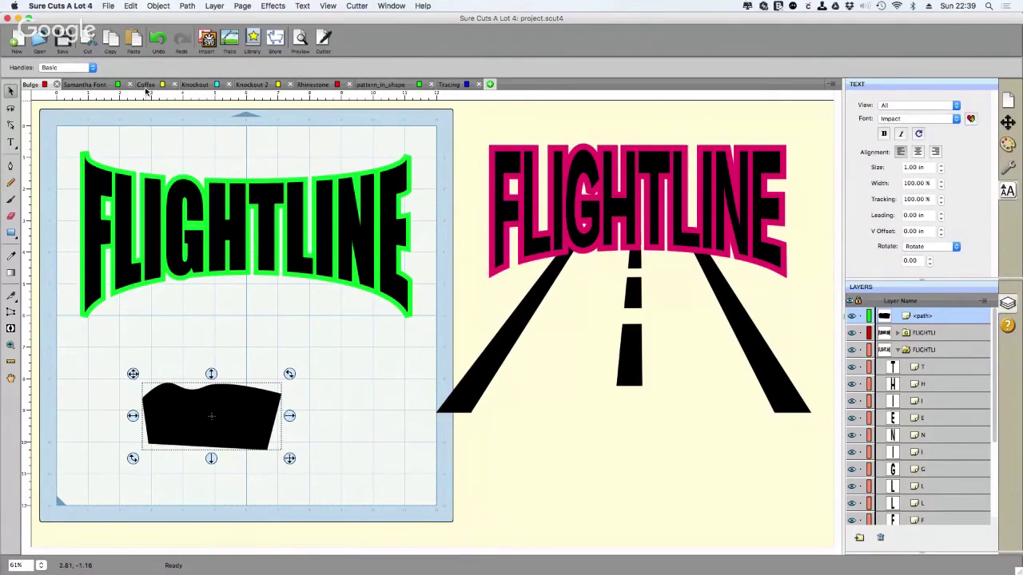
Add the empty Page 9 and draw a large black circle on its mat with the Oval tool.
{"action": "left_click", "coordinate": [490, 84]}
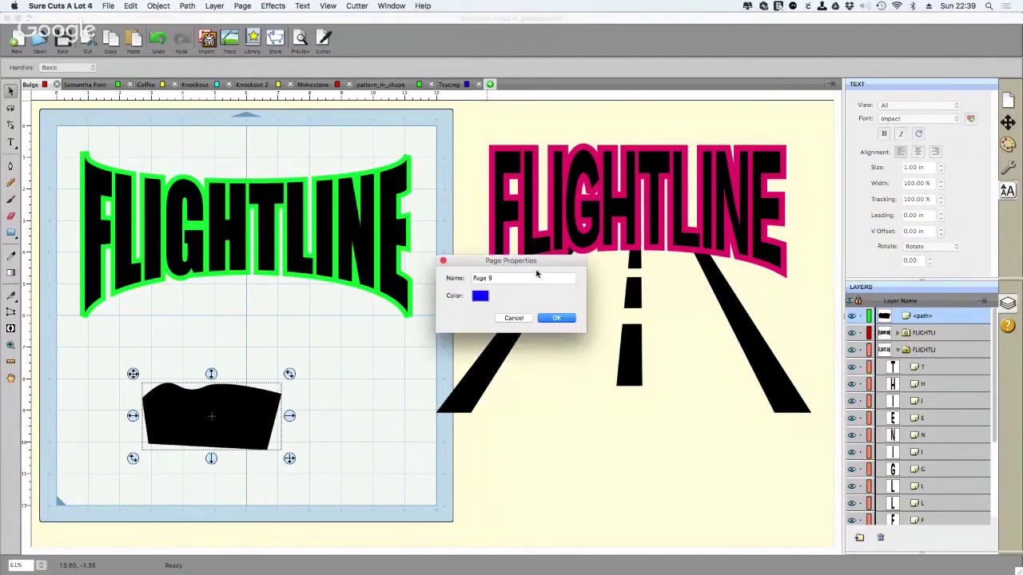
{"action": "left_click", "coordinate": [557, 319]}
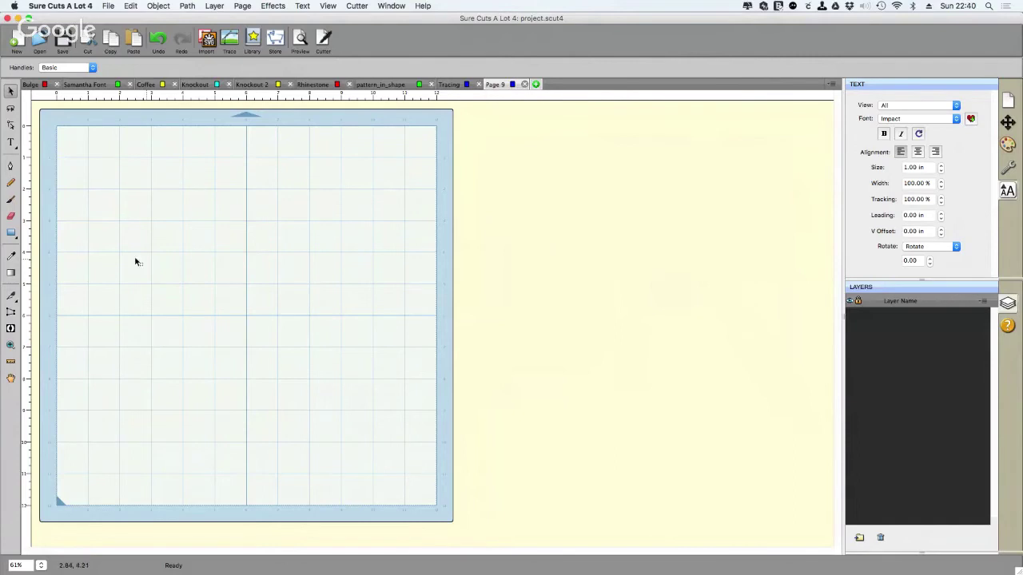
{"action": "left_click", "coordinate": [11, 234]}
{"action": "left_click_drag", "start_coordinate": [11, 233], "coordinate": [29, 260]}
{"action": "mouse_move", "coordinate": [156, 203]}
{"action": "left_mouse_down"}
{"action": "mouse_move", "coordinate": [245, 293]}
{"action": "mouse_move", "coordinate": [212, 290]}
{"action": "mouse_move", "coordinate": [271, 283]}
{"action": "mouse_move", "coordinate": [178, 288]}
{"action": "mouse_move", "coordinate": [205, 410]}
{"action": "mouse_move", "coordinate": [347, 363]}
{"action": "mouse_move", "coordinate": [235, 312]}
{"action": "mouse_move", "coordinate": [347, 394]}
{"action": "mouse_move", "coordinate": [306, 343]}
{"action": "mouse_move", "coordinate": [260, 320]}
{"action": "mouse_move", "coordinate": [149, 315]}
{"action": "mouse_move", "coordinate": [199, 311]}
{"action": "mouse_move", "coordinate": [340, 424]}
{"action": "mouse_move", "coordinate": [232, 338]}
{"action": "mouse_move", "coordinate": [331, 418]}
{"action": "mouse_move", "coordinate": [296, 397]}
{"action": "left_mouse_up"}
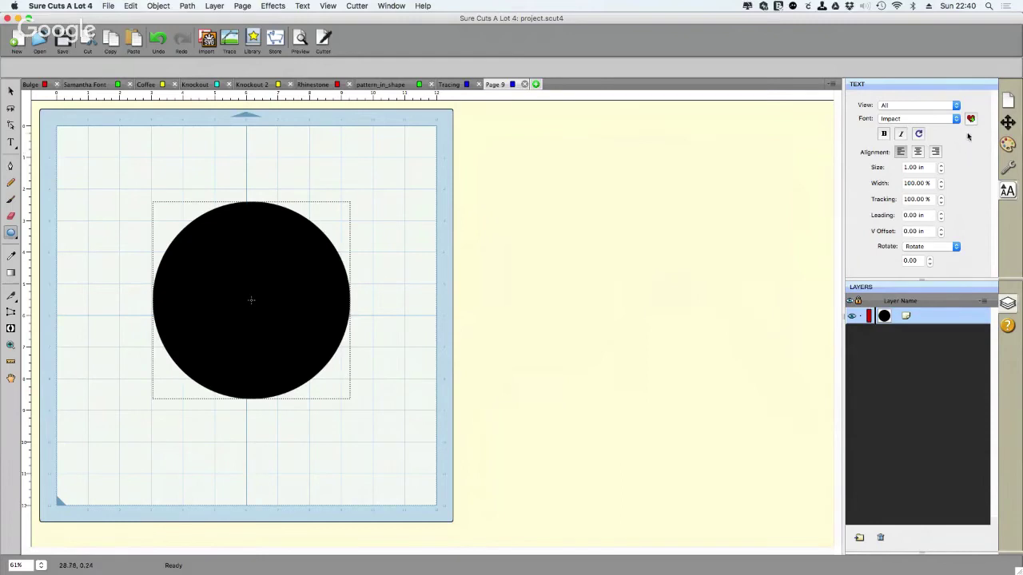
Set the circle's fill colour to white in Fill & Stroke, keeping its black outline.
{"action": "left_click", "coordinate": [1006, 145]}
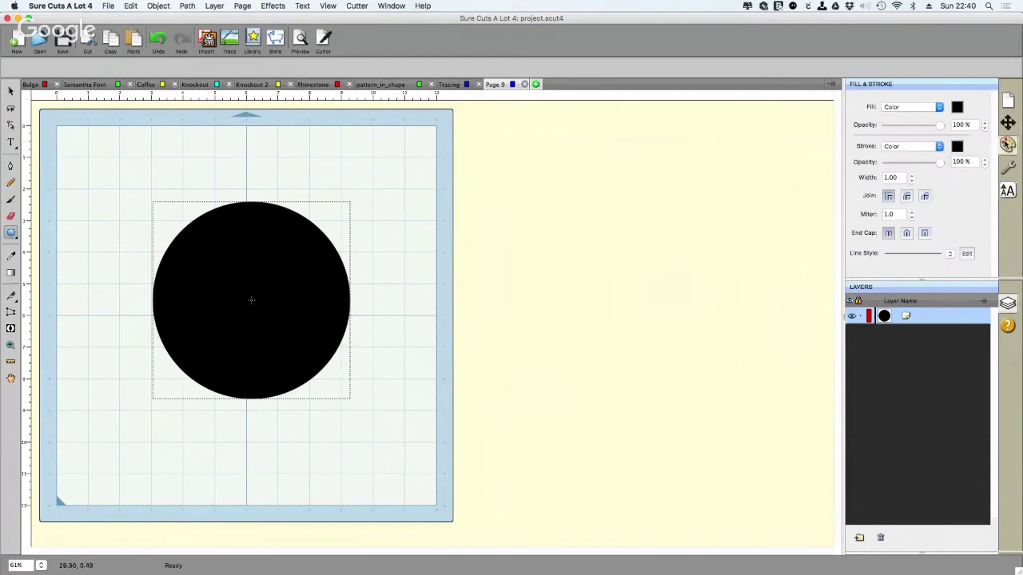
{"action": "left_click", "coordinate": [957, 108]}
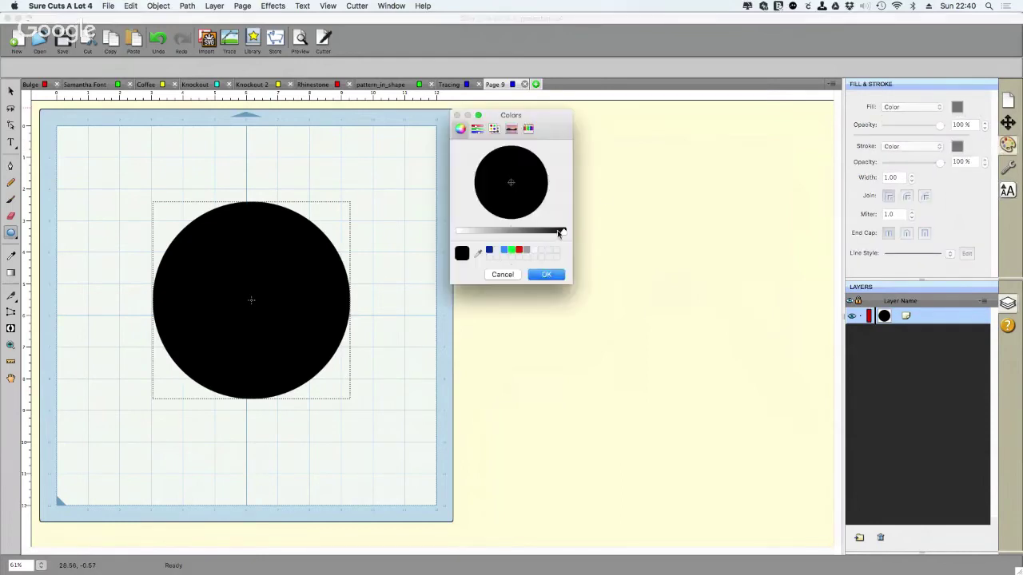
{"action": "left_click_drag", "start_coordinate": [562, 231], "coordinate": [440, 243]}
{"action": "left_click", "coordinate": [546, 275]}
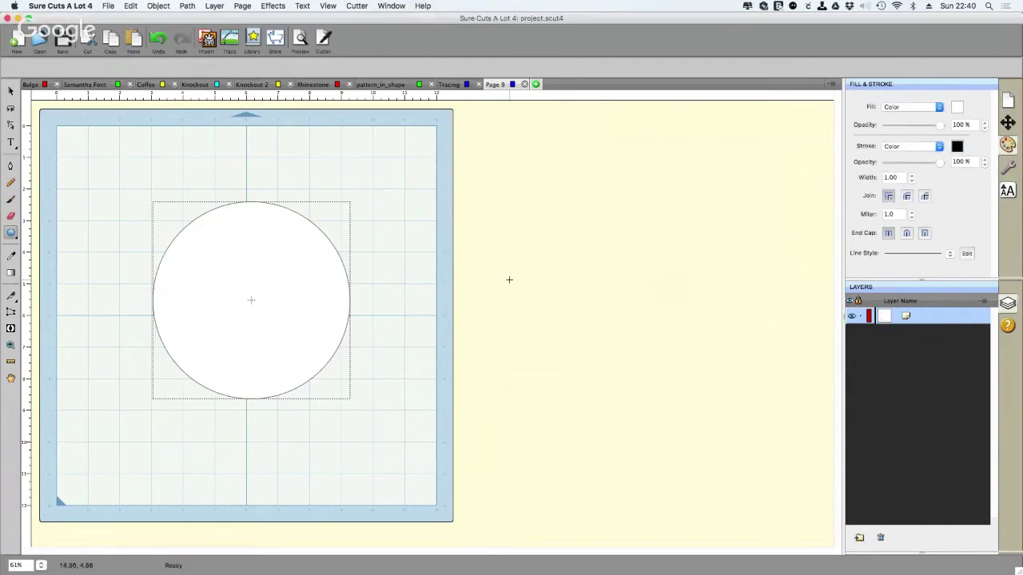
{"action": "left_click", "coordinate": [11, 144]}
{"action": "left_click", "coordinate": [111, 156]}
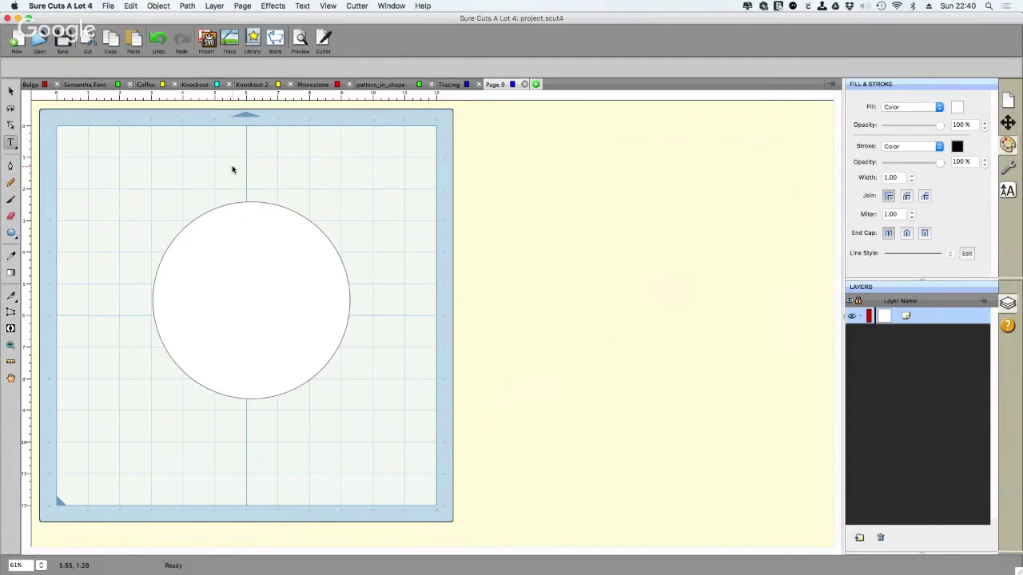
Type HAPPY BIRTHDAY and move it centred above the circle.
{"action": "type", "text": "HAPPY BIR"}
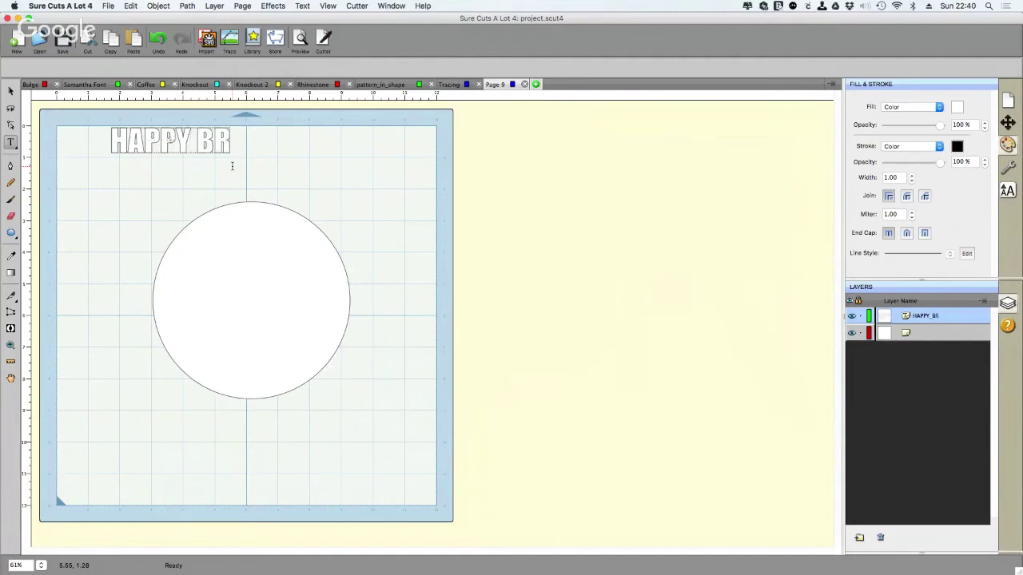
{"action": "key", "text": "BackSpace"}
{"action": "type", "text": "IRTHDAY"}
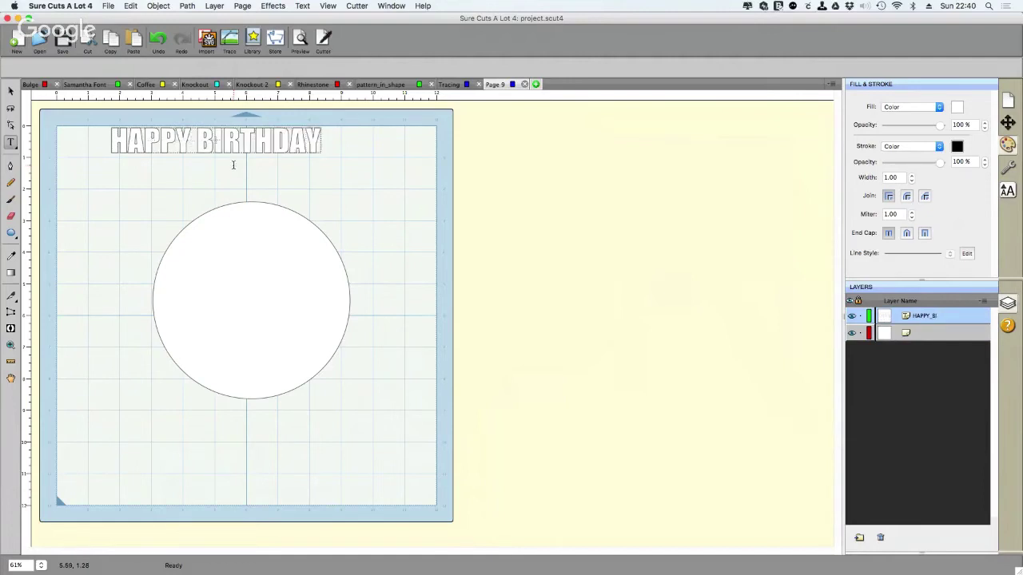
{"action": "key", "text": "Escape"}
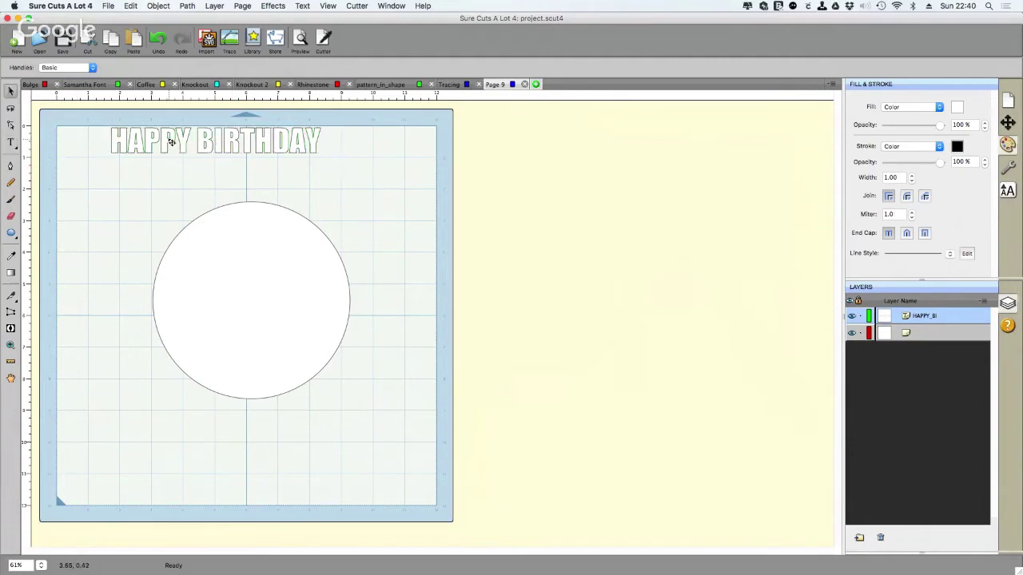
{"action": "left_click_drag", "start_coordinate": [170, 142], "coordinate": [216, 167]}
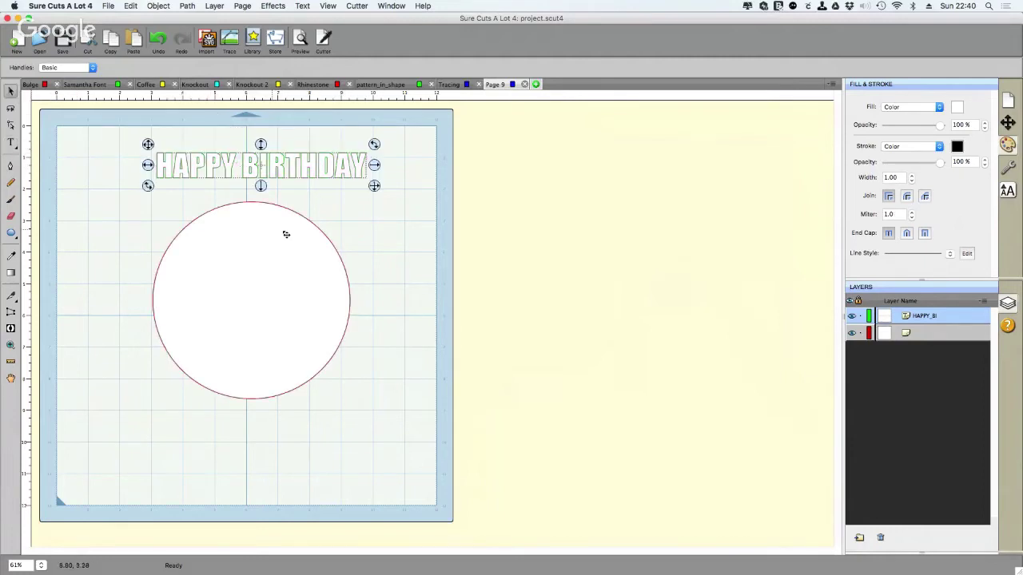
Fill the HAPPY BIRTHDAY text red and select it together with the circle.
{"action": "left_click", "coordinate": [958, 107]}
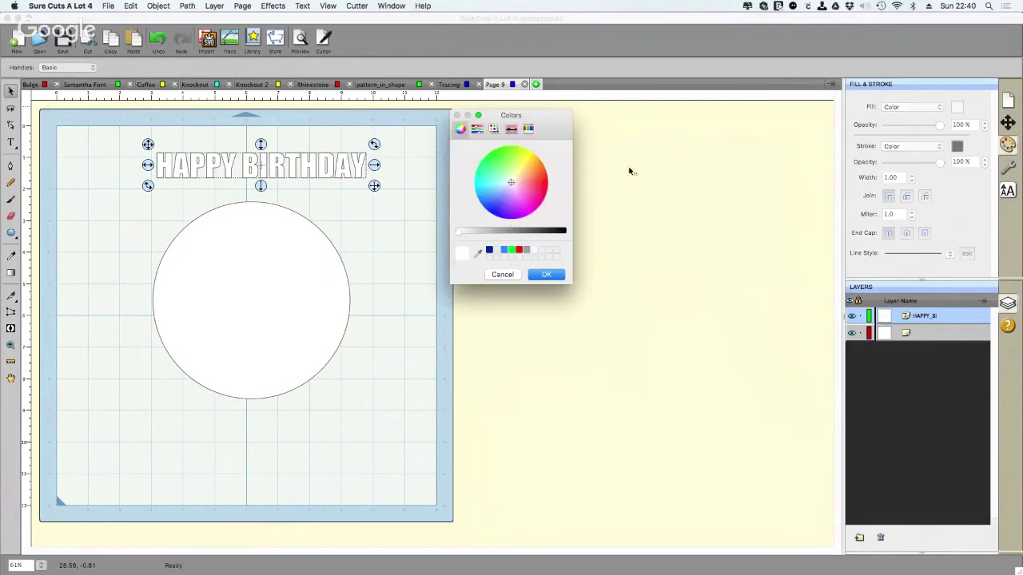
{"action": "left_click", "coordinate": [520, 251]}
{"action": "left_click", "coordinate": [548, 274]}
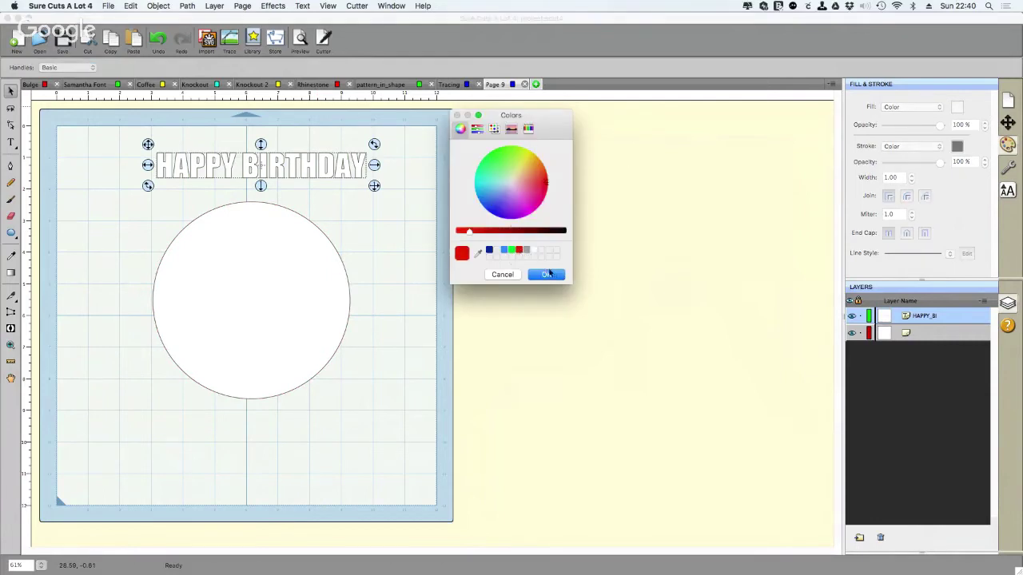
{"action": "left_click", "coordinate": [507, 295]}
{"action": "left_click_drag", "start_coordinate": [93, 129], "coordinate": [459, 418]}
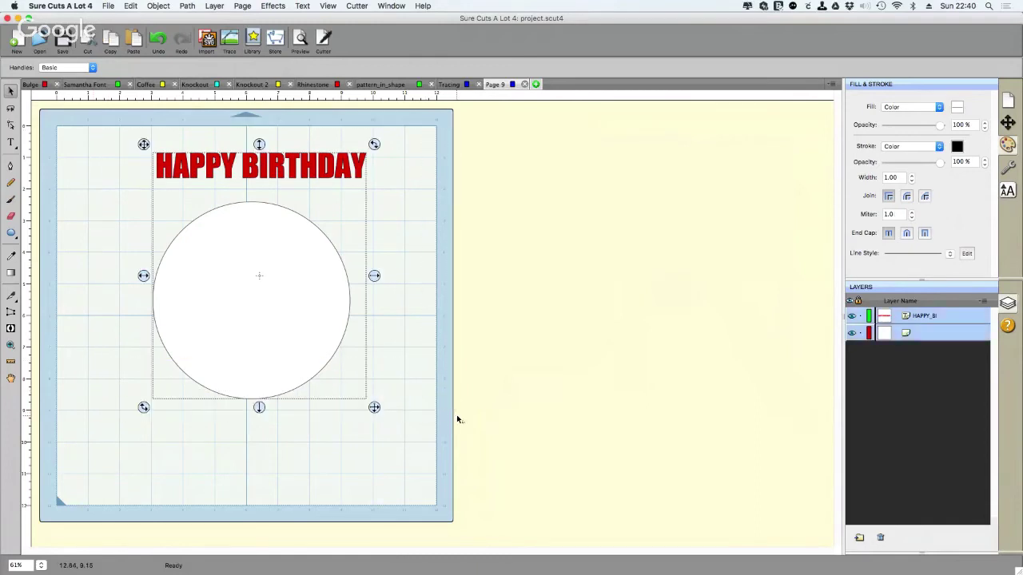
Wrap HAPPY BIRTHDAY over the circle's top using Object On Path with a 1.55 in start offset.
{"action": "left_click", "coordinate": [274, 6]}
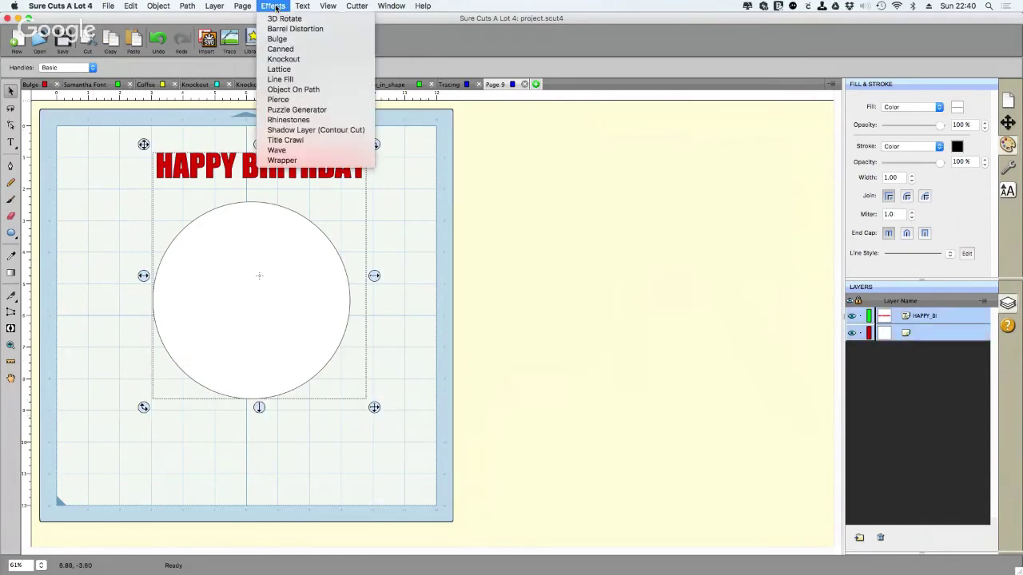
{"action": "left_click", "coordinate": [321, 91]}
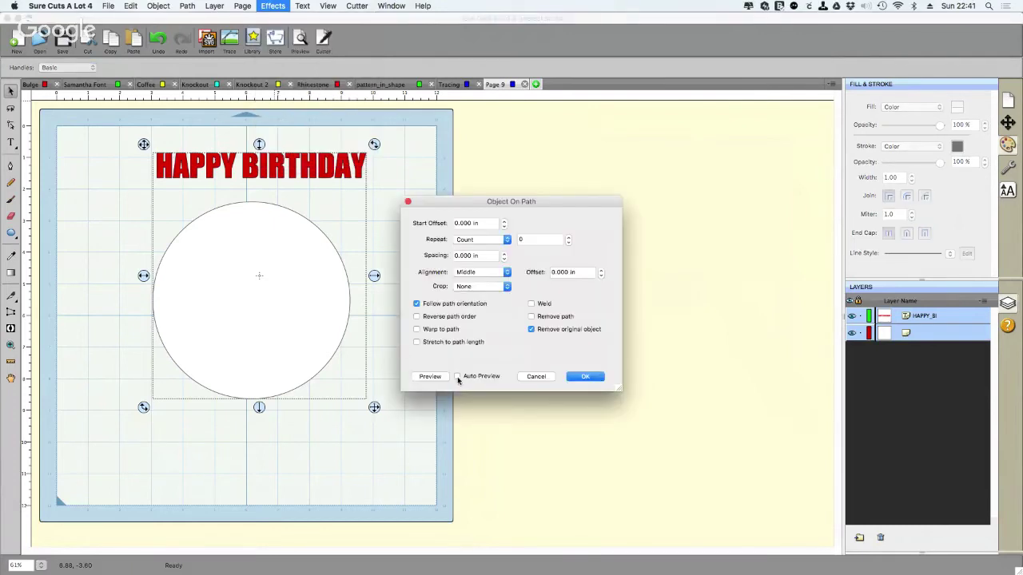
{"action": "left_click", "coordinate": [458, 377]}
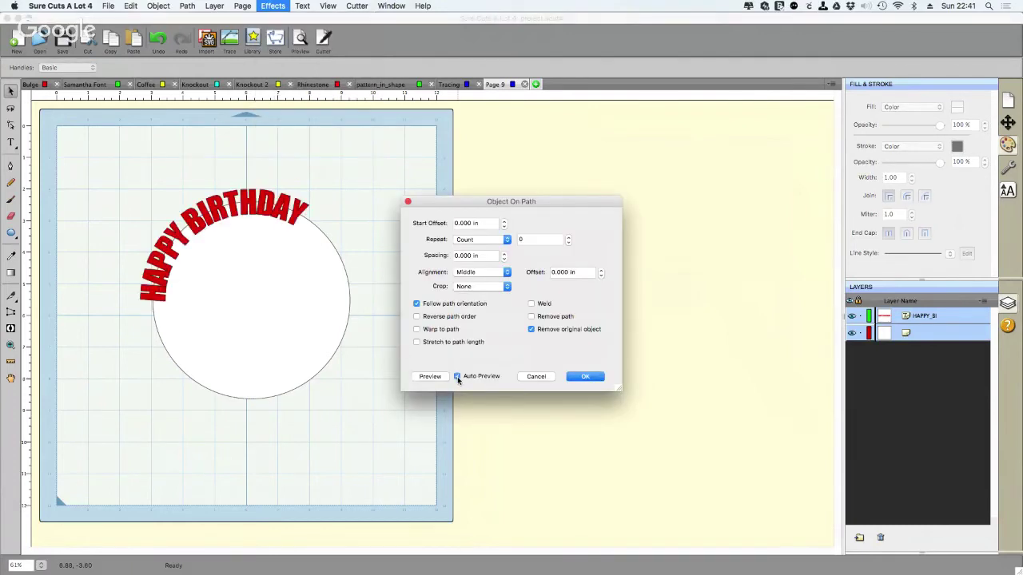
{"action": "left_click", "coordinate": [504, 222]}
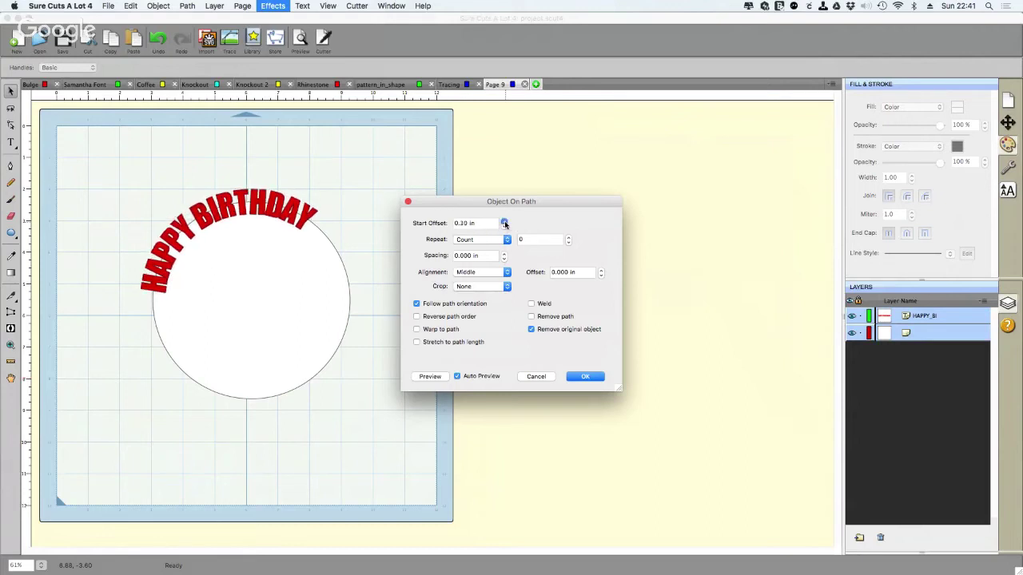
{"action": "left_click", "coordinate": [504, 223]}
{"action": "left_click", "coordinate": [504, 222]}
{"action": "left_click", "coordinate": [504, 223]}
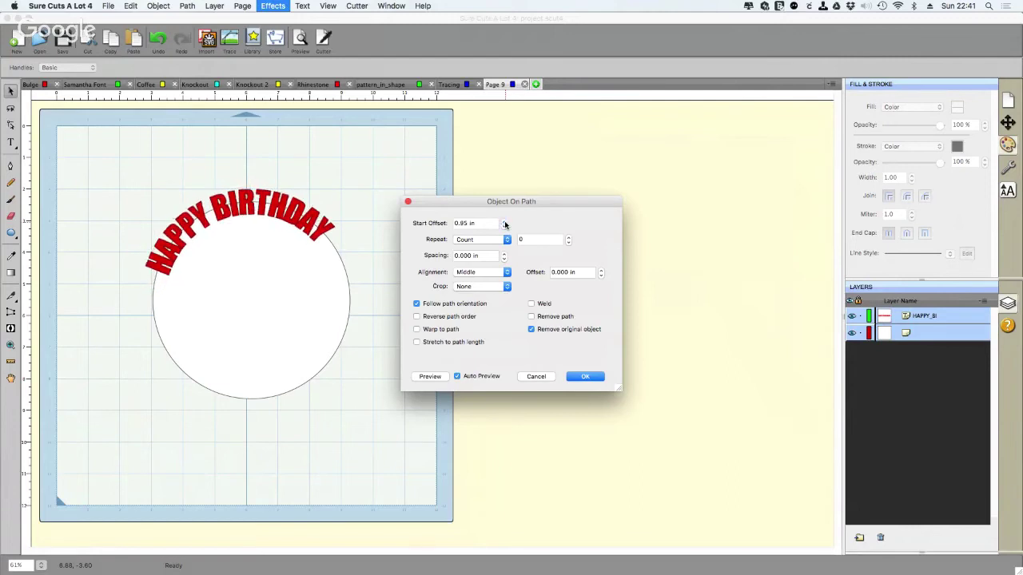
{"action": "left_click", "coordinate": [504, 222]}
{"action": "left_click", "coordinate": [504, 222]}
{"action": "left_click", "coordinate": [504, 222]}
{"action": "left_click", "coordinate": [504, 222]}
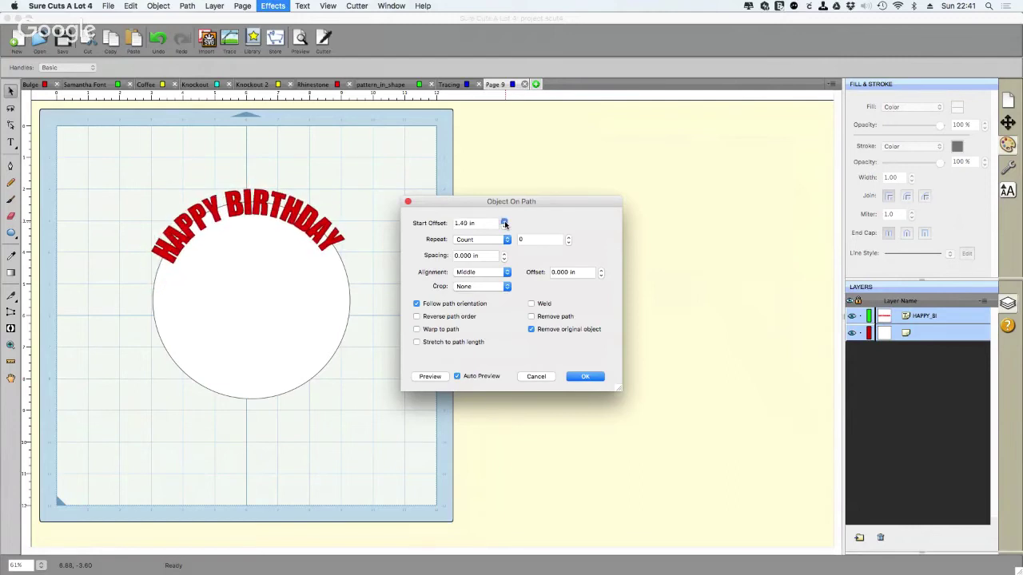
{"action": "left_click", "coordinate": [504, 222]}
{"action": "left_click", "coordinate": [504, 222]}
{"action": "left_click", "coordinate": [504, 223]}
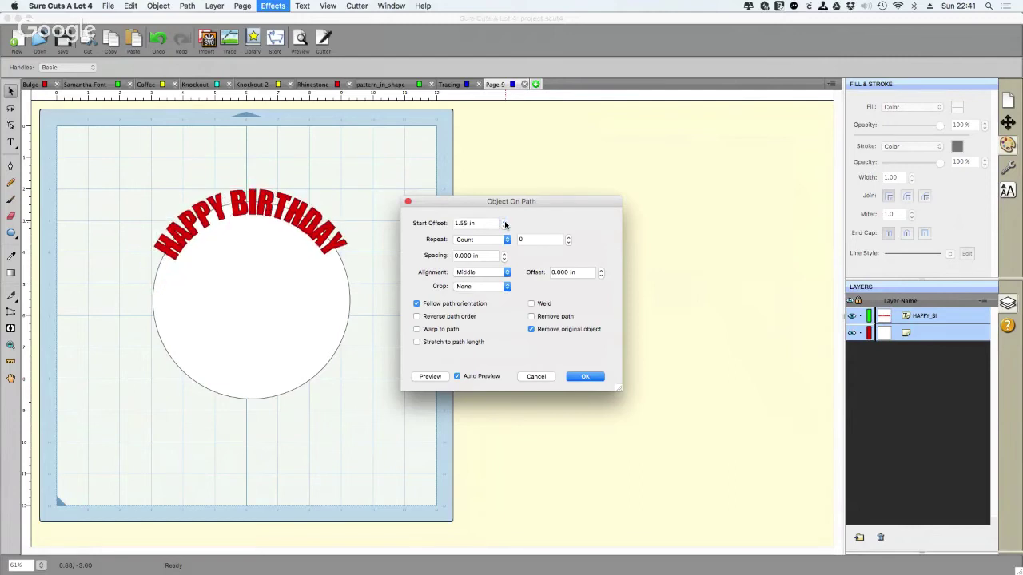
{"action": "left_click", "coordinate": [587, 377]}
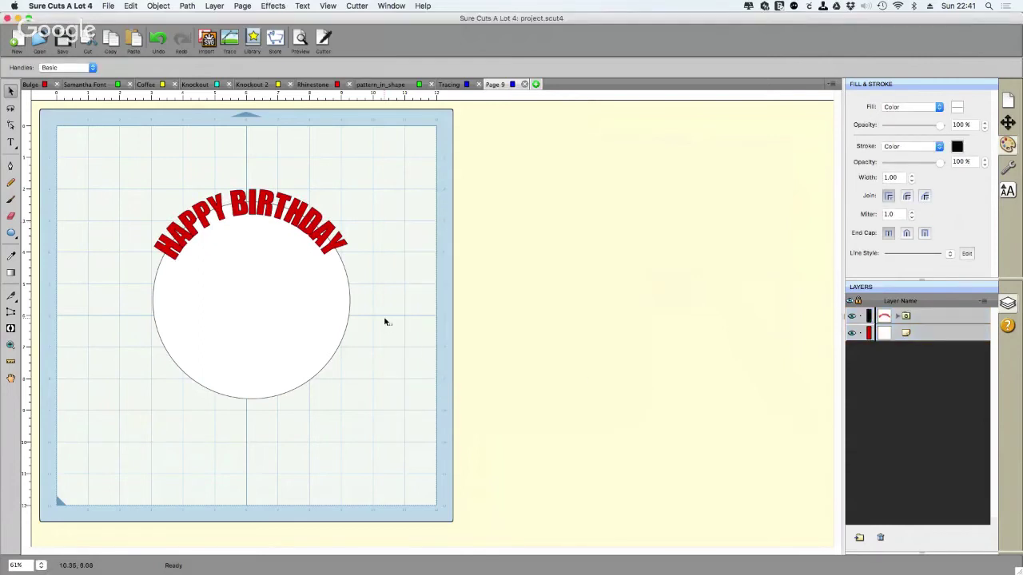
On the Coffee page, drag the translucent grey circle toward the green logo and select both.
{"action": "left_click", "coordinate": [146, 85]}
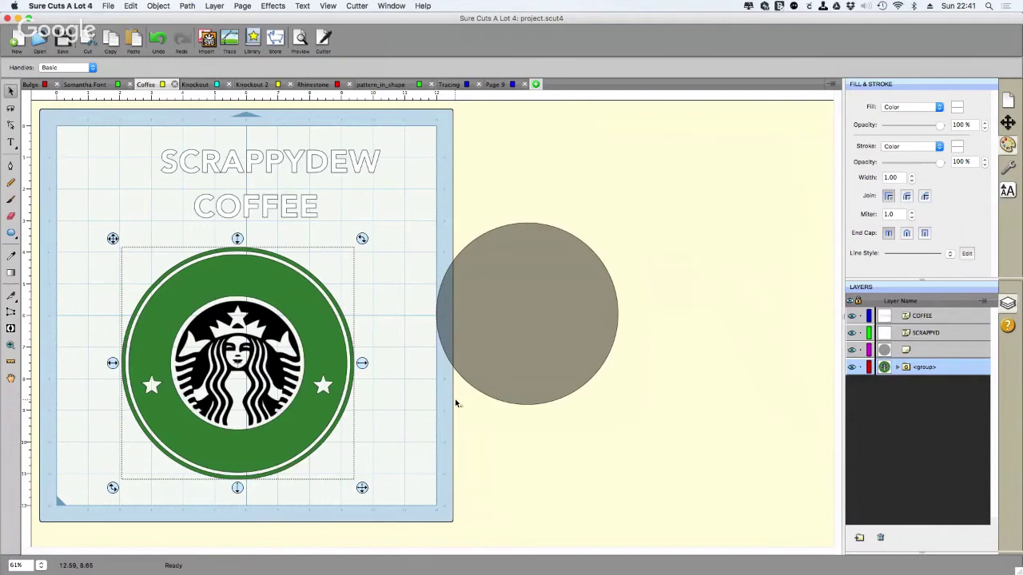
{"action": "left_click", "coordinate": [534, 190]}
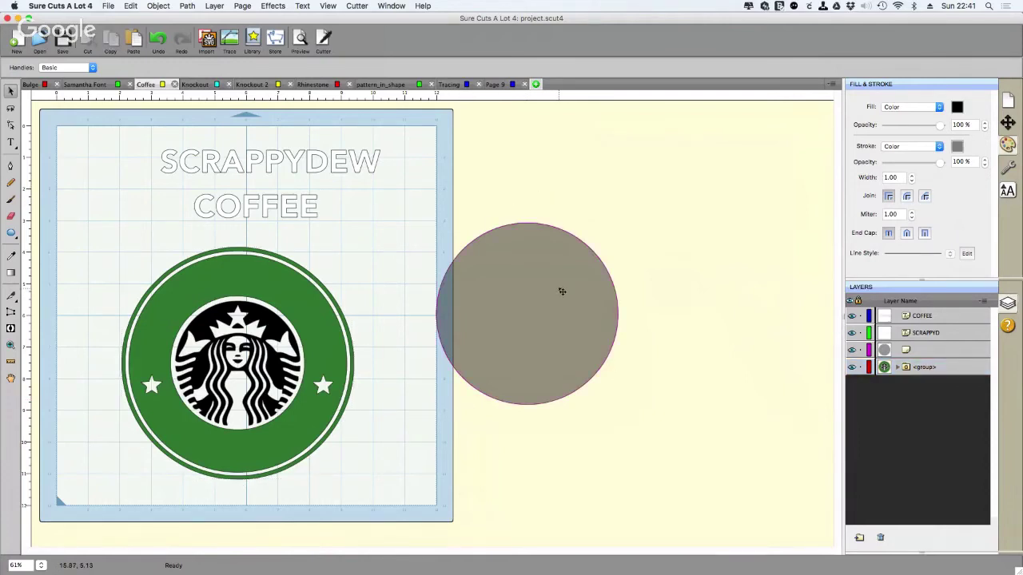
{"action": "left_click_drag", "start_coordinate": [563, 288], "coordinate": [496, 308]}
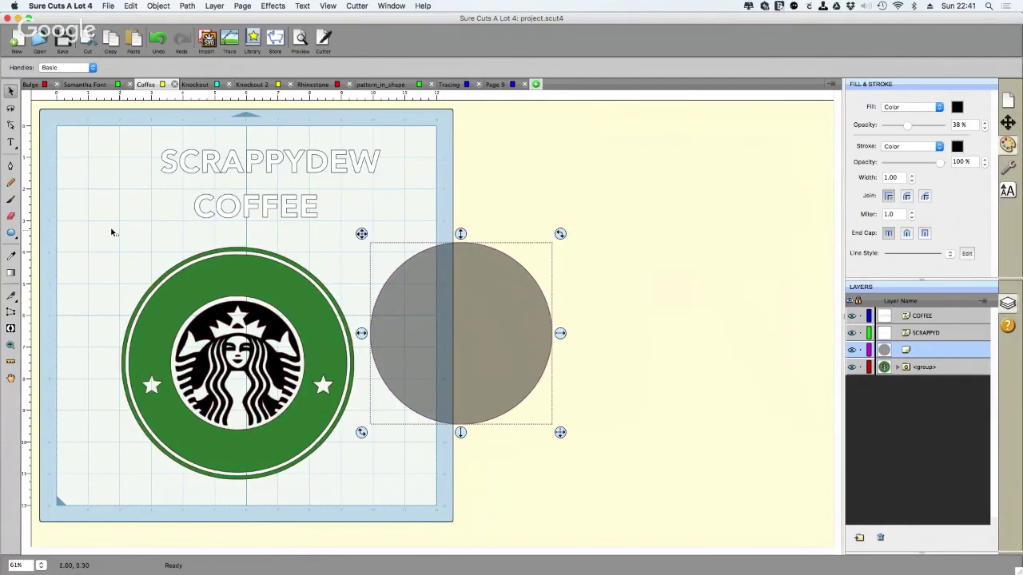
{"action": "left_click_drag", "start_coordinate": [89, 223], "coordinate": [717, 498]}
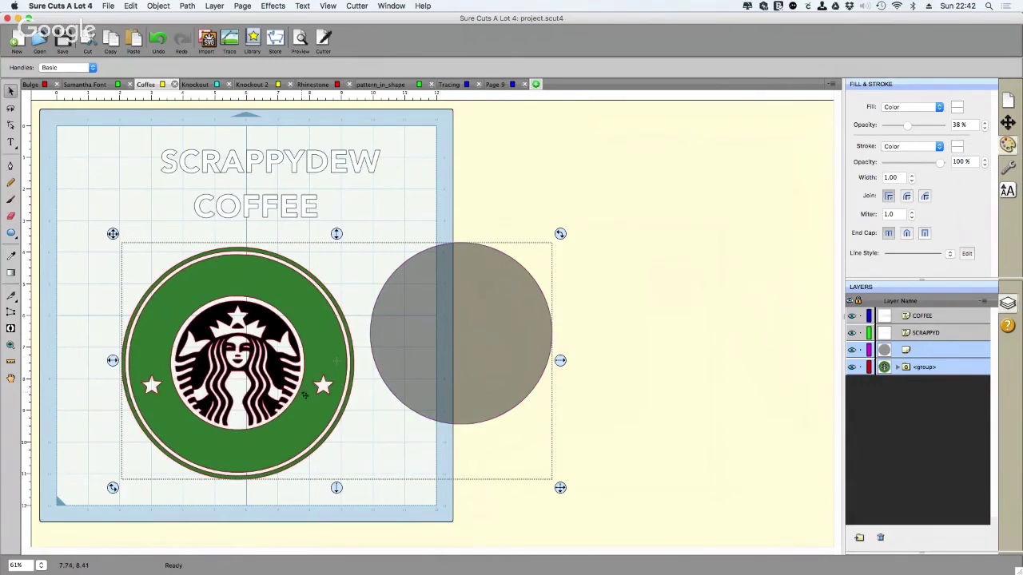
Align the grey circle and green logo to centre, horizontally and vertically, in Position & Size.
{"action": "left_click", "coordinate": [1008, 123]}
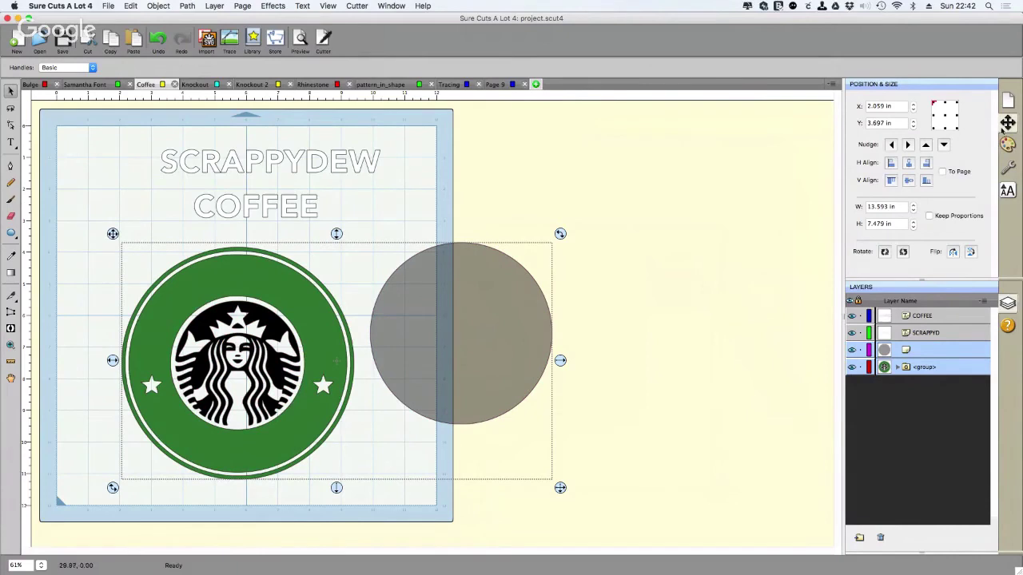
{"action": "left_click", "coordinate": [909, 163]}
{"action": "left_click", "coordinate": [908, 181]}
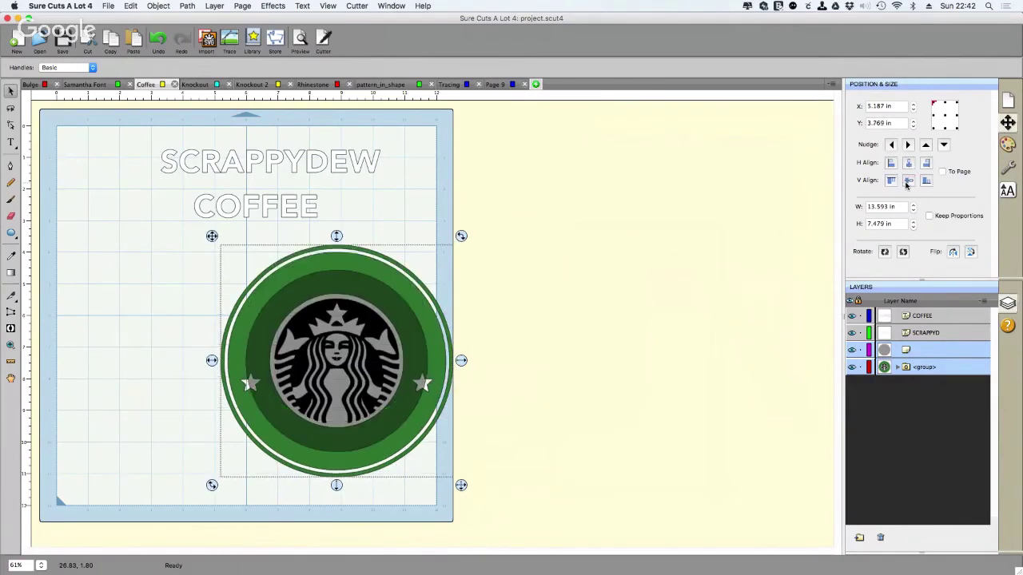
Select the SCRAPPYDEW text together with the grey circle.
{"action": "left_click", "coordinate": [591, 367]}
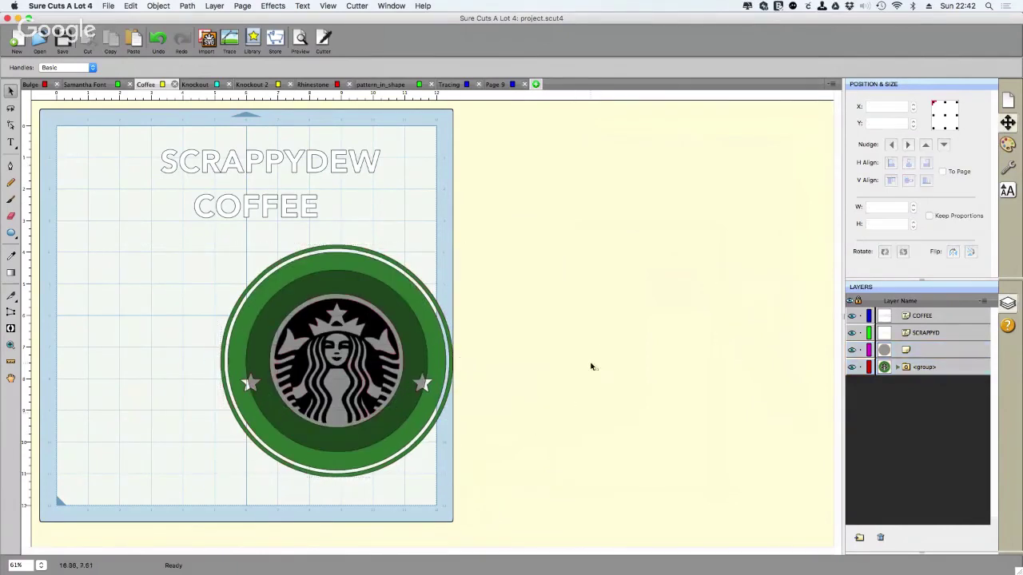
{"action": "left_click_drag", "start_coordinate": [131, 136], "coordinate": [411, 184]}
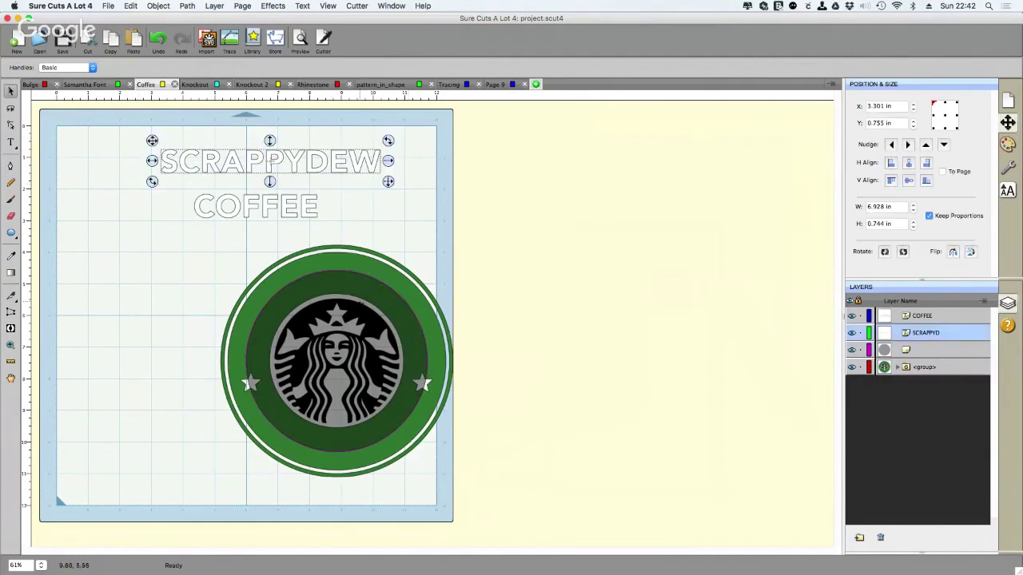
{"action": "left_click", "coordinate": [359, 283], "text": "shift"}
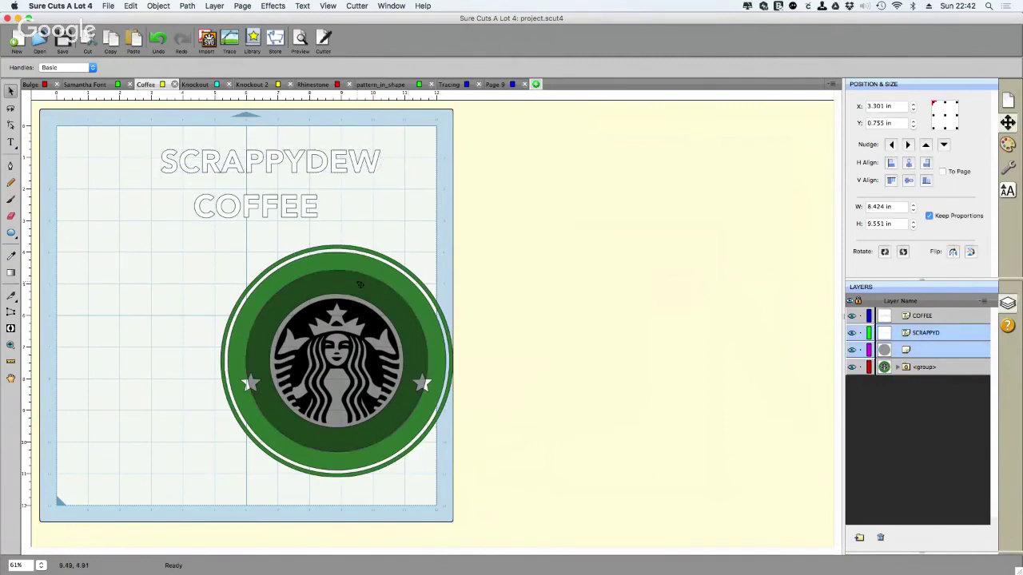
Wrap SCRAPPYDEW over the top of the green logo using Object On Path with a 1.10 in start offset.
{"action": "left_click", "coordinate": [280, 7]}
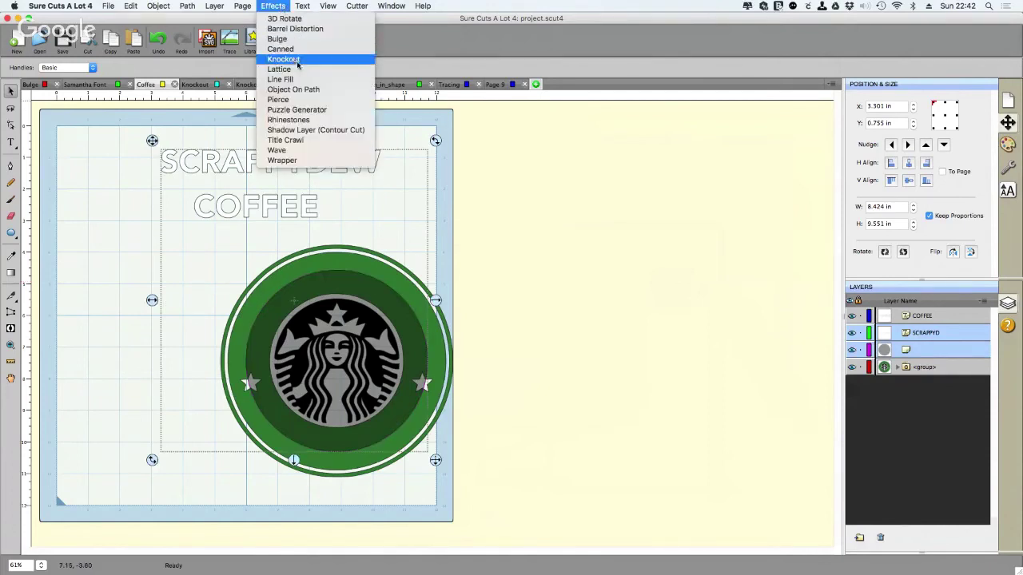
{"action": "left_click", "coordinate": [315, 90]}
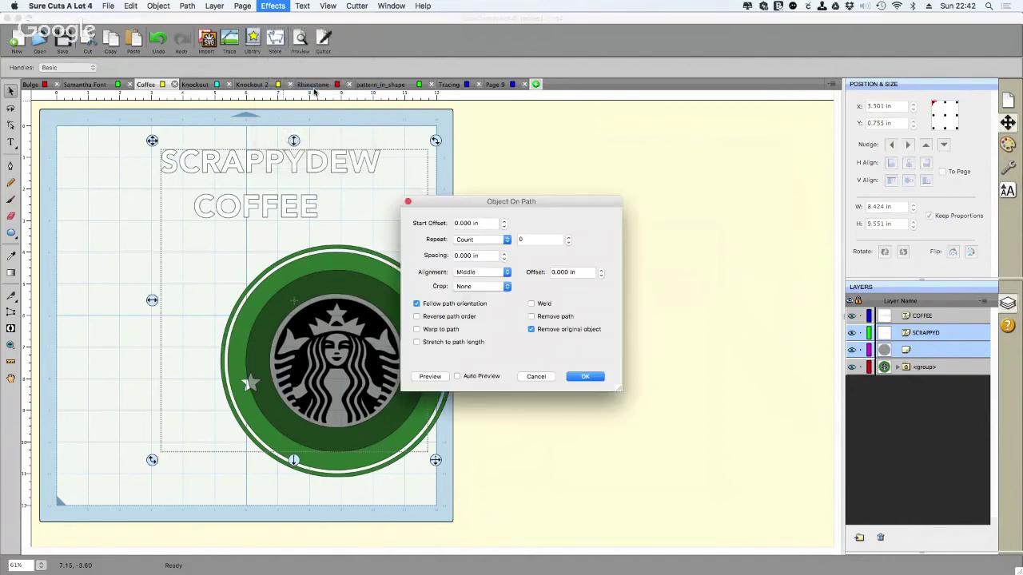
{"action": "left_click", "coordinate": [457, 376]}
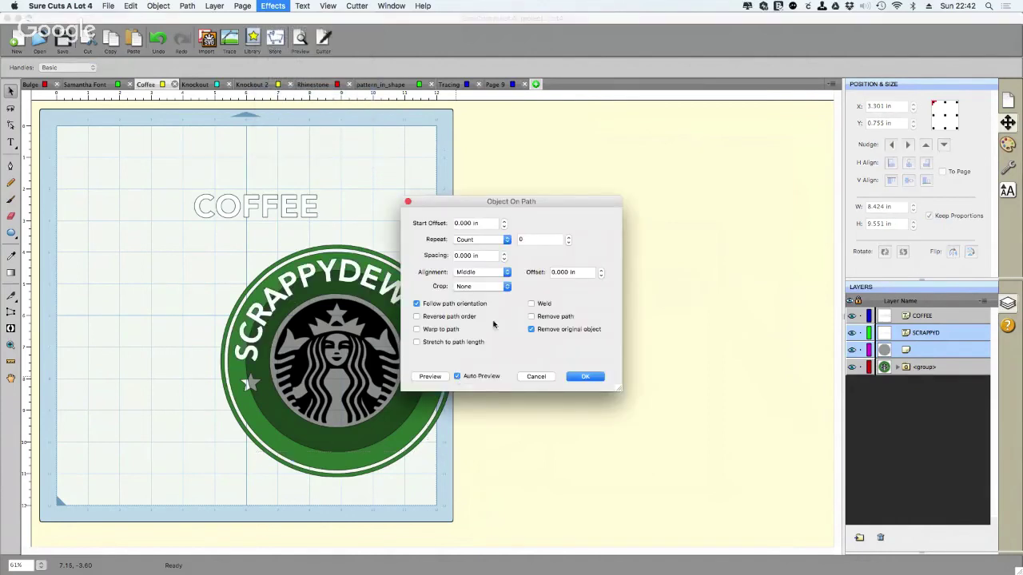
{"action": "left_click_drag", "start_coordinate": [524, 204], "coordinate": [608, 167]}
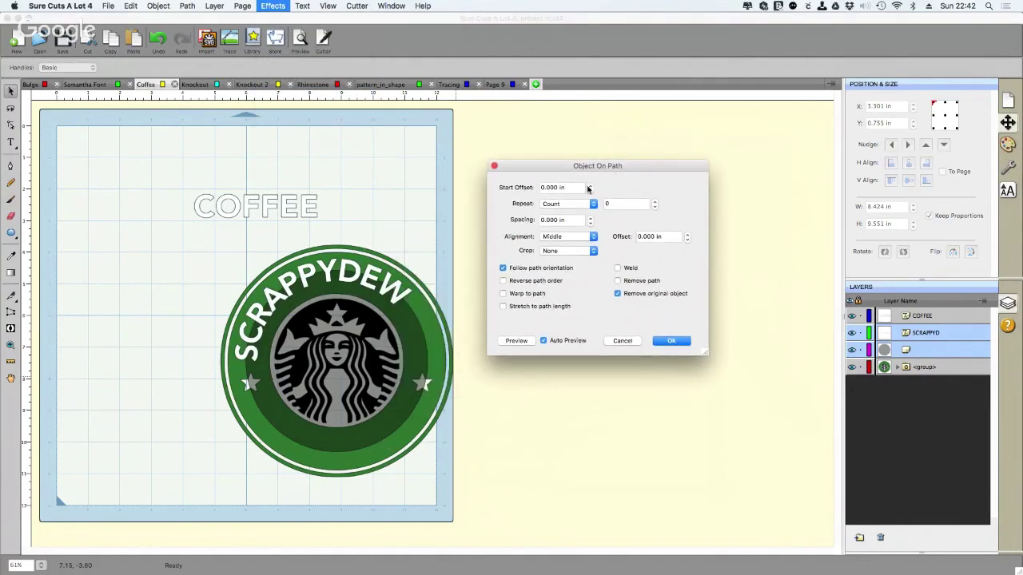
{"action": "left_click", "coordinate": [589, 185]}
{"action": "left_click", "coordinate": [589, 185]}
{"action": "left_click", "coordinate": [588, 186]}
{"action": "left_click", "coordinate": [588, 186]}
{"action": "left_click", "coordinate": [589, 185]}
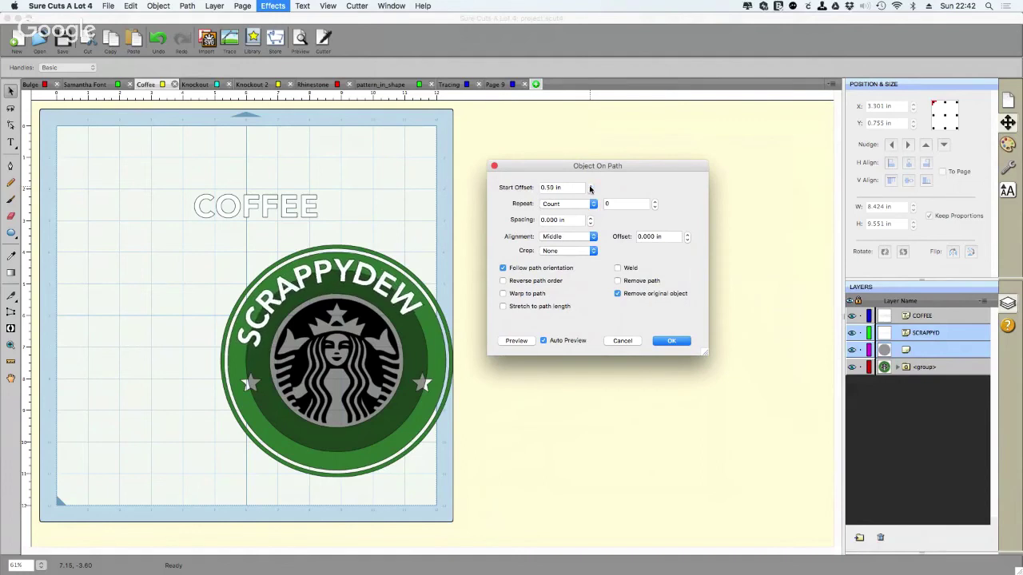
{"action": "left_click", "coordinate": [589, 185]}
{"action": "left_click", "coordinate": [589, 185]}
{"action": "left_click", "coordinate": [589, 186]}
{"action": "left_click", "coordinate": [589, 185]}
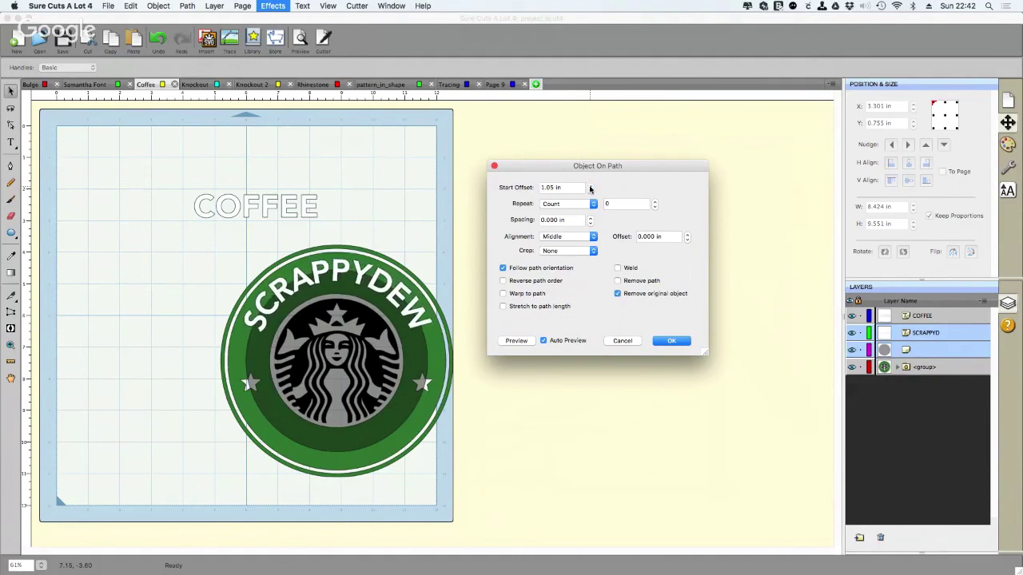
{"action": "left_click", "coordinate": [590, 185]}
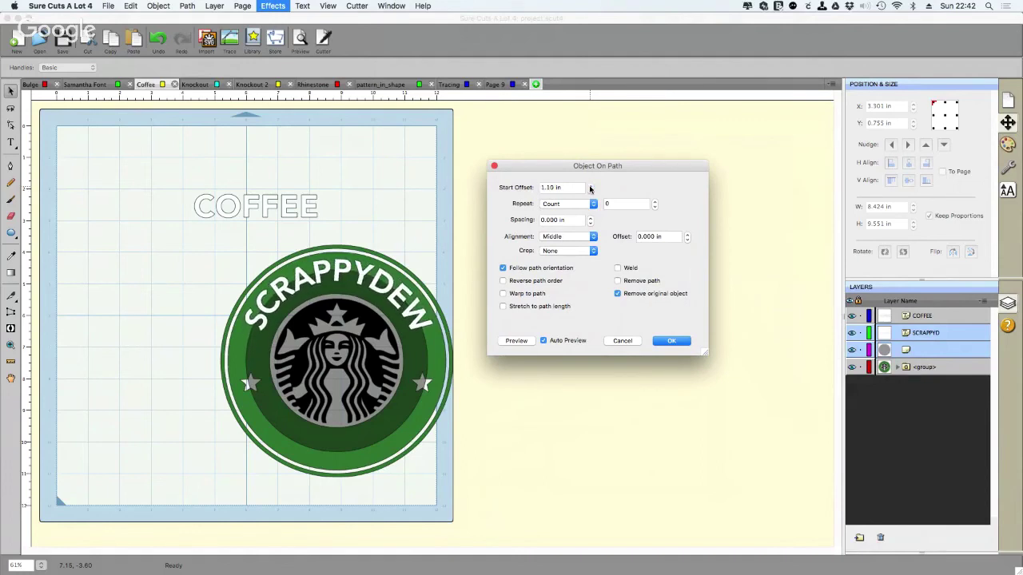
{"action": "left_click", "coordinate": [671, 342]}
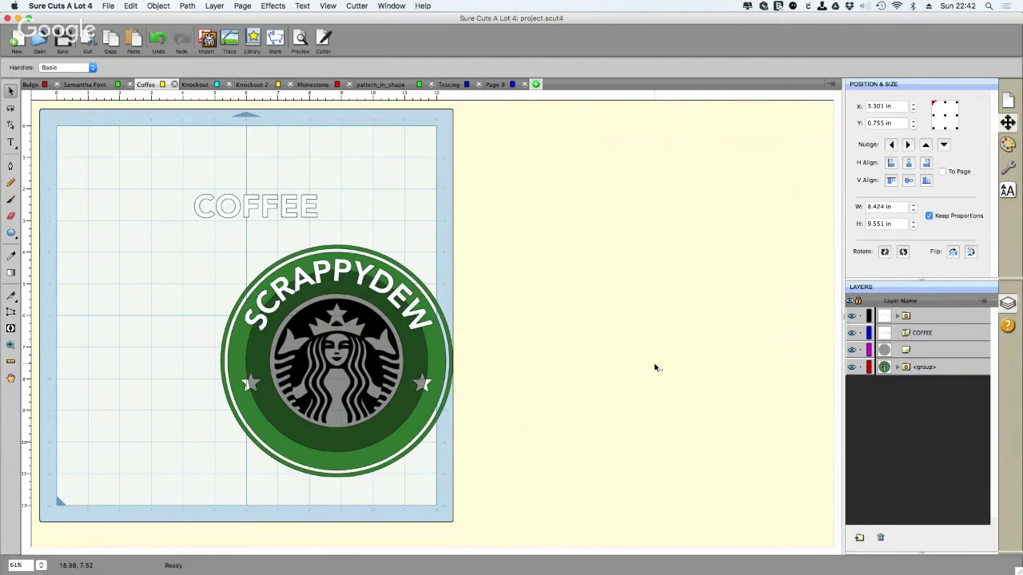
Wrap COFFEE onto the circle with Object On Path, using Auto Preview and Reverse path order.
{"action": "left_click", "coordinate": [249, 210]}
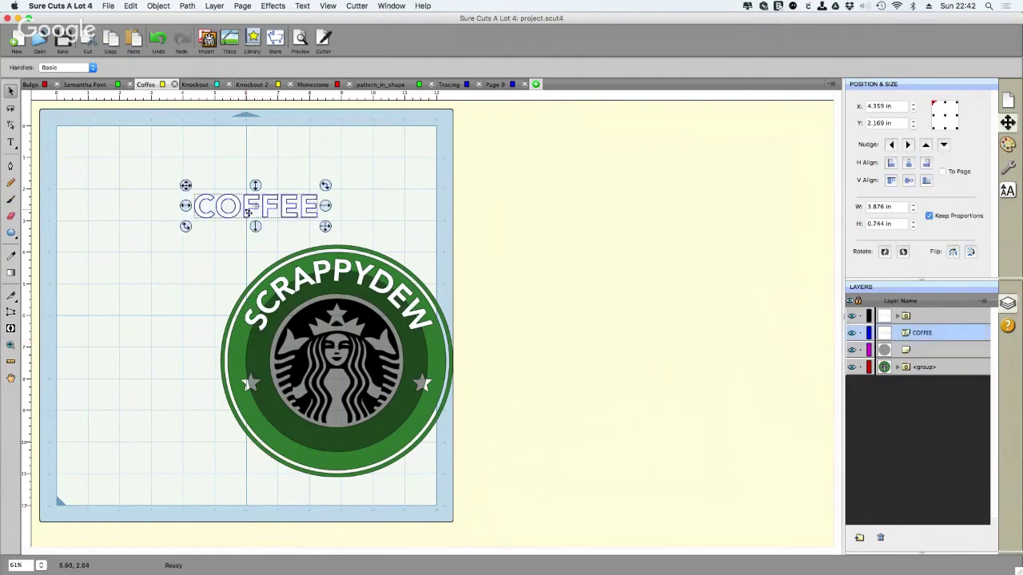
{"action": "left_click", "coordinate": [337, 453], "text": "shift"}
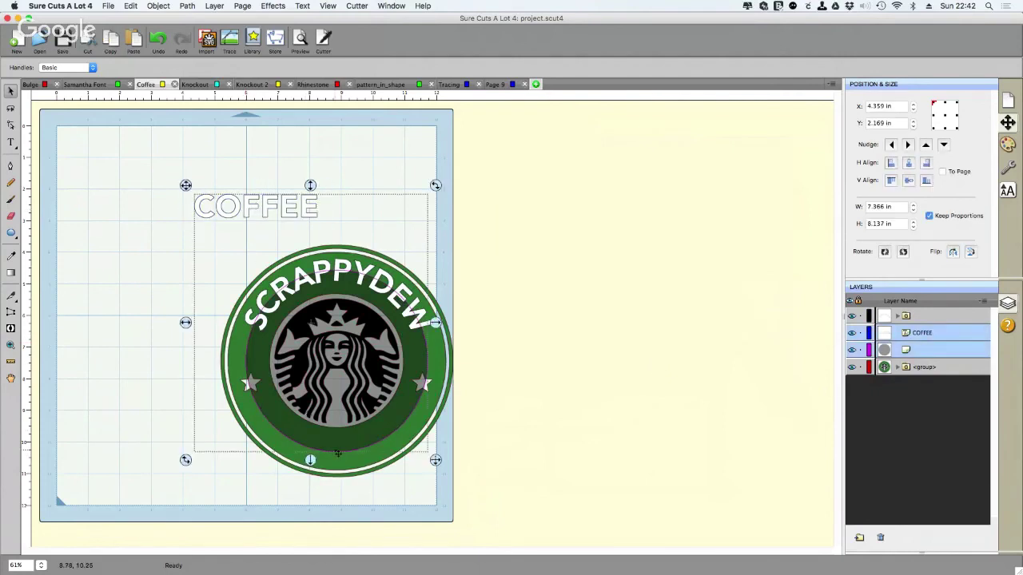
{"action": "left_click", "coordinate": [274, 6]}
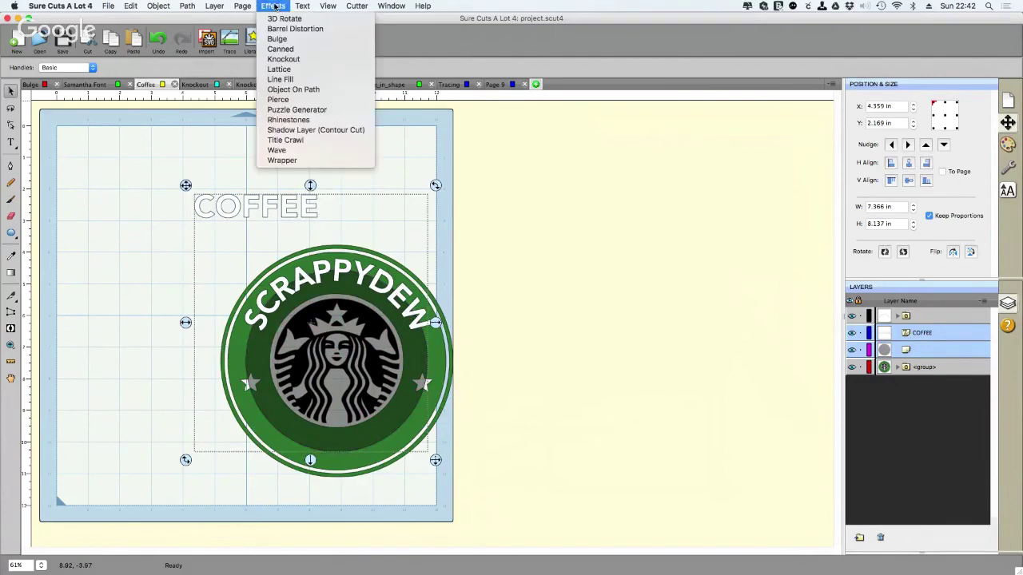
{"action": "left_click", "coordinate": [307, 94]}
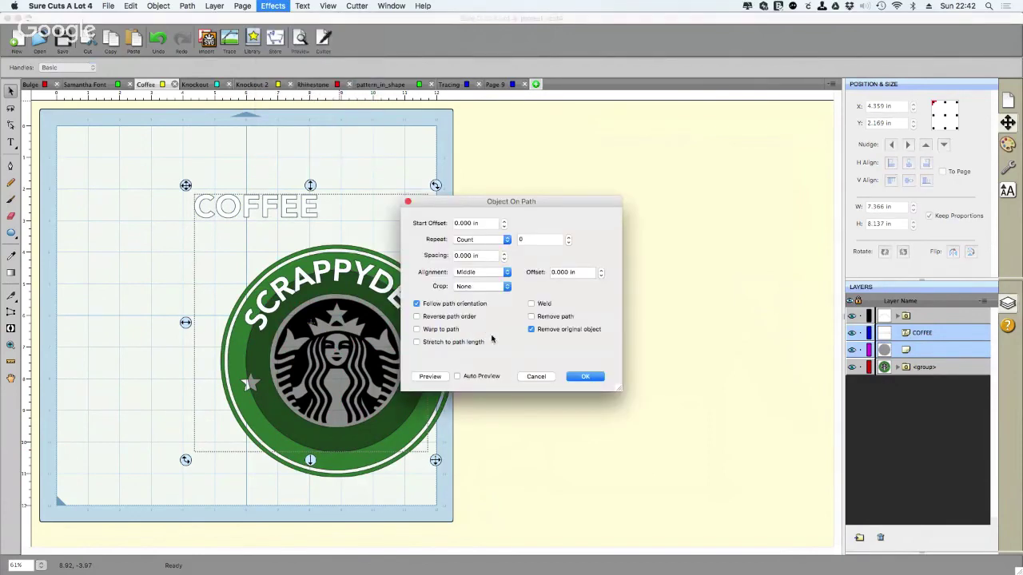
{"action": "left_click", "coordinate": [458, 377]}
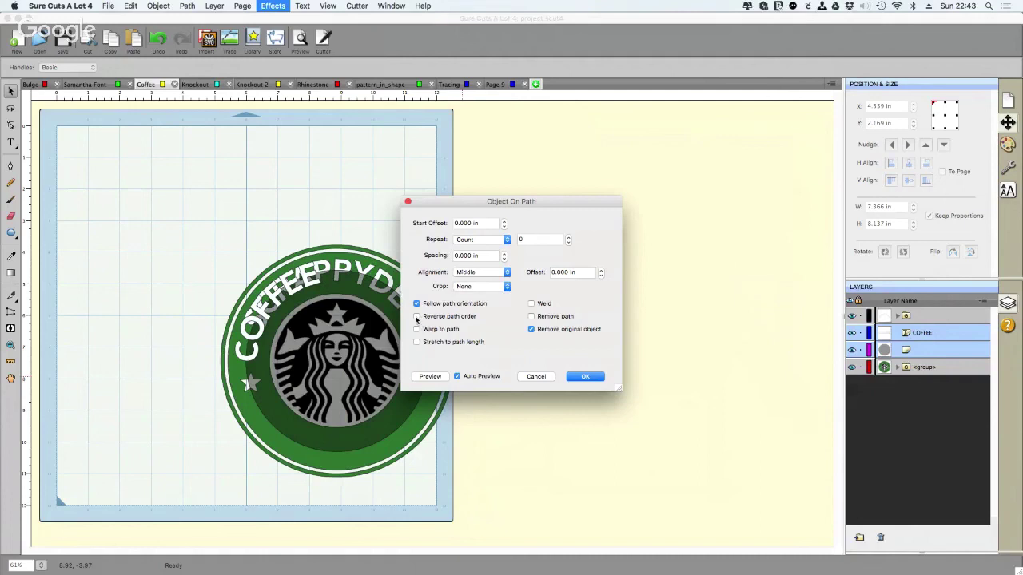
{"action": "left_click", "coordinate": [416, 316]}
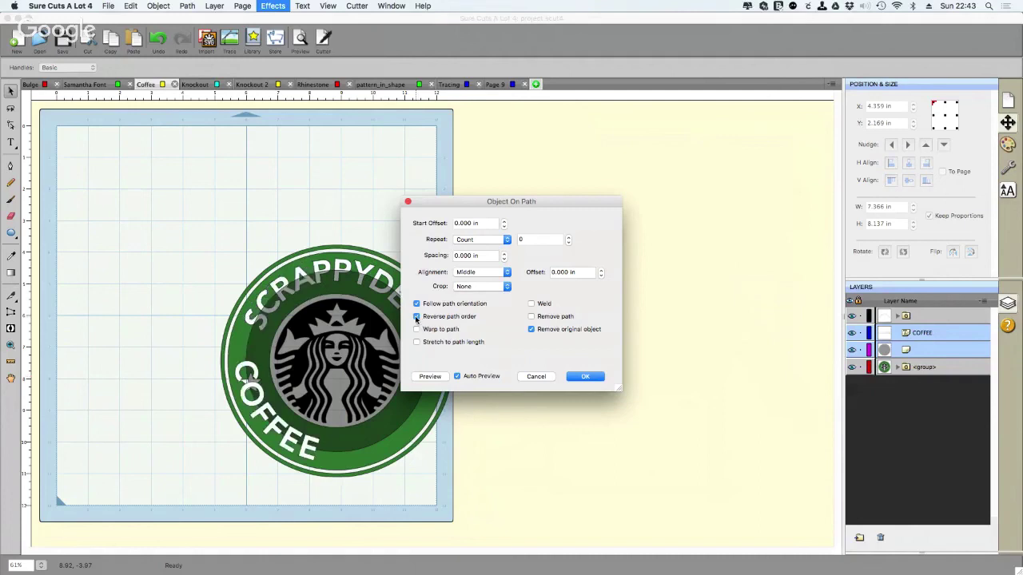
Adjust the start offset to 2.55 in so COFFEE centres beneath the siren, then apply.
{"action": "left_click", "coordinate": [505, 224]}
{"action": "left_click", "coordinate": [504, 225]}
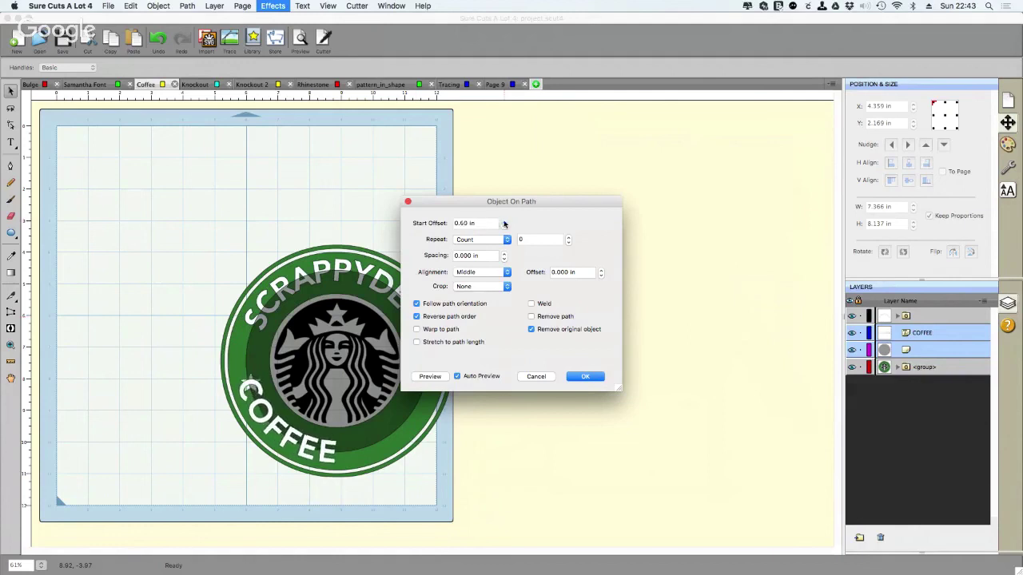
{"action": "left_click", "coordinate": [505, 225]}
{"action": "left_click", "coordinate": [504, 224]}
{"action": "left_click", "coordinate": [505, 225]}
{"action": "left_click", "coordinate": [504, 224]}
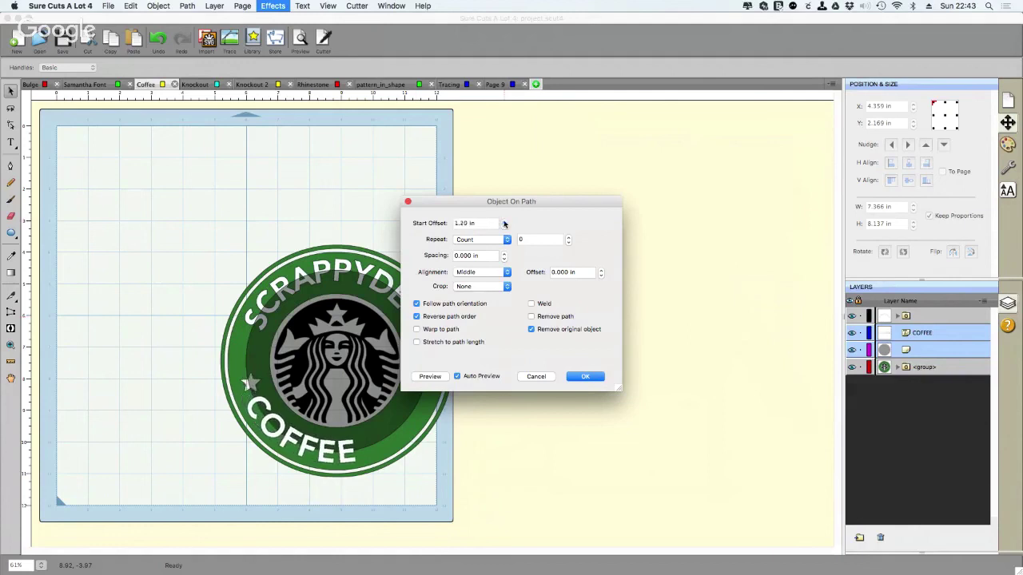
{"action": "left_click", "coordinate": [504, 223]}
{"action": "left_click", "coordinate": [504, 223]}
{"action": "left_click", "coordinate": [505, 223]}
{"action": "left_click", "coordinate": [505, 223]}
{"action": "left_click", "coordinate": [505, 223]}
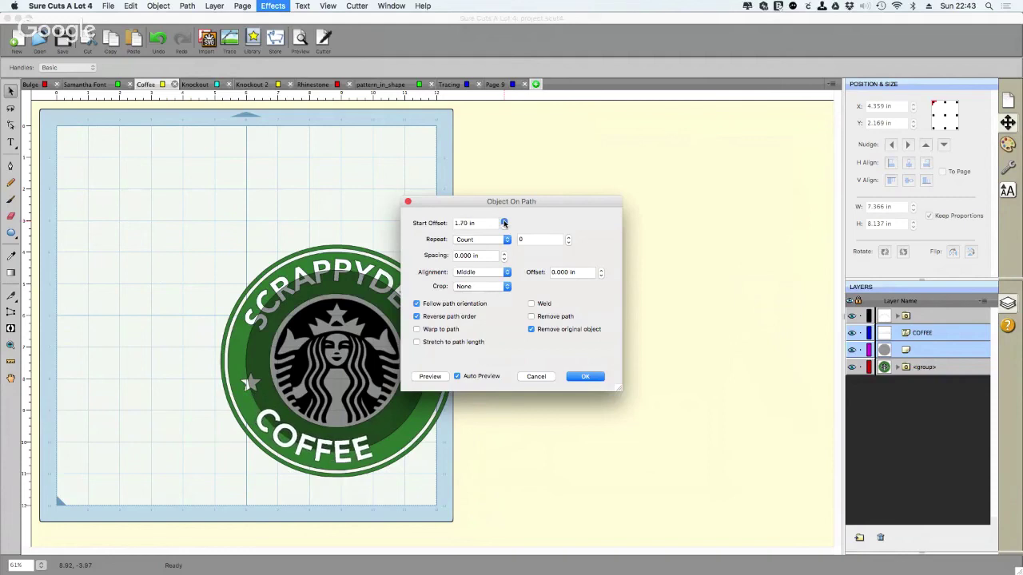
{"action": "left_click", "coordinate": [504, 223]}
{"action": "left_click", "coordinate": [504, 223]}
{"action": "left_click", "coordinate": [505, 223]}
{"action": "left_click", "coordinate": [504, 222]}
{"action": "left_click", "coordinate": [504, 223]}
{"action": "left_click", "coordinate": [504, 223]}
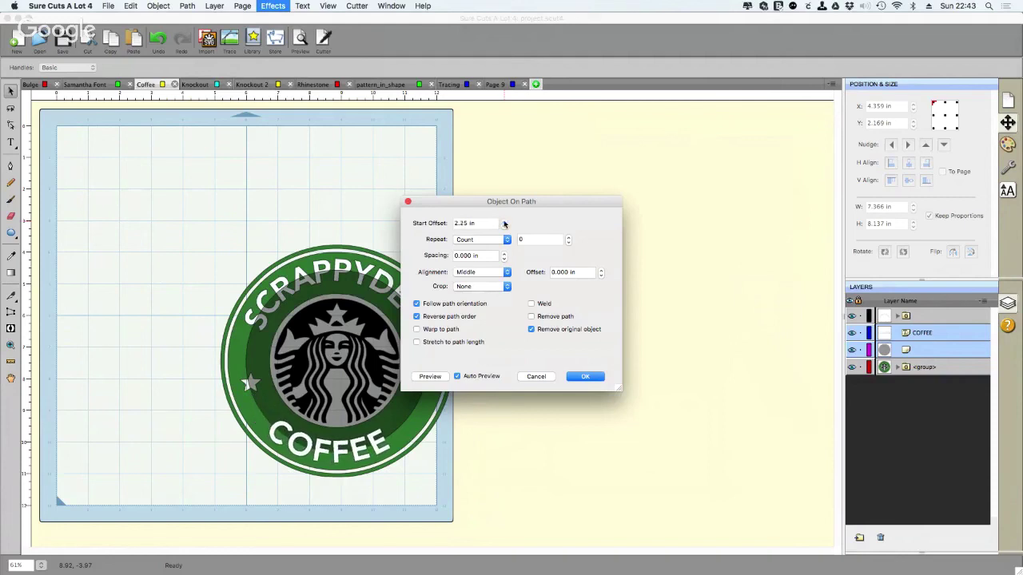
{"action": "left_click", "coordinate": [504, 223]}
{"action": "left_click", "coordinate": [504, 223]}
{"action": "left_click", "coordinate": [504, 223]}
{"action": "left_click", "coordinate": [504, 223]}
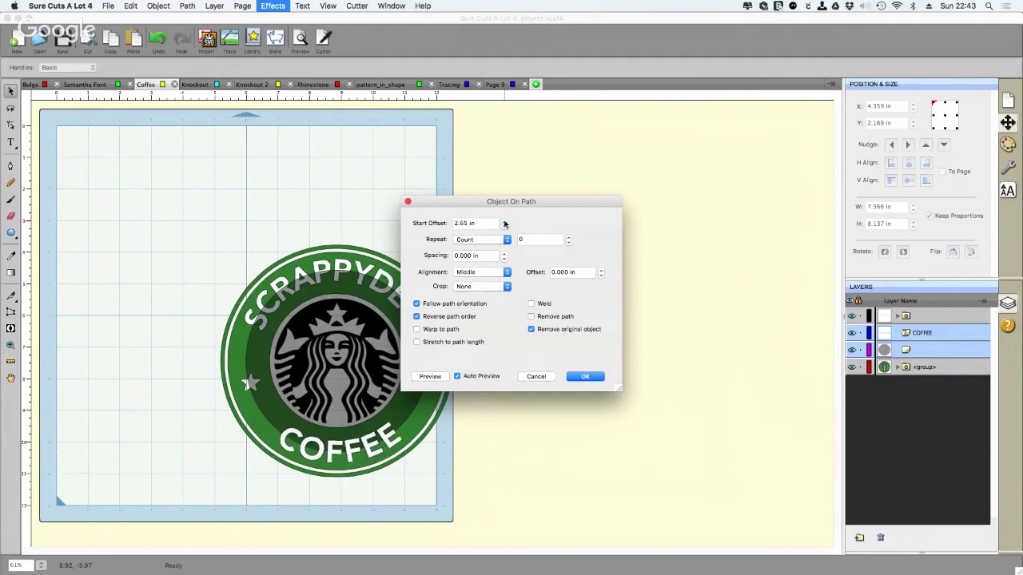
{"action": "left_click", "coordinate": [504, 223]}
{"action": "left_click", "coordinate": [504, 227]}
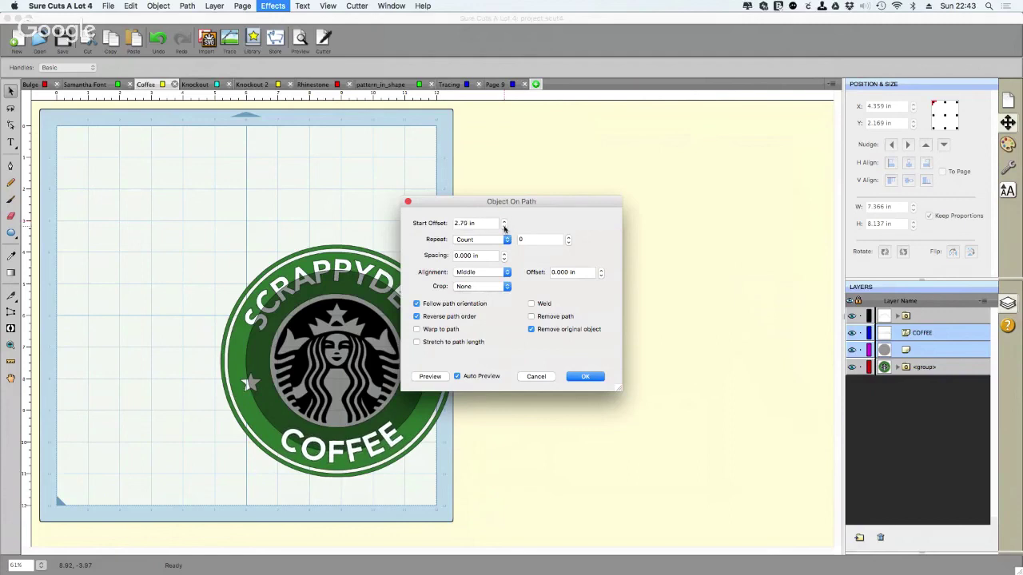
{"action": "left_click", "coordinate": [505, 227]}
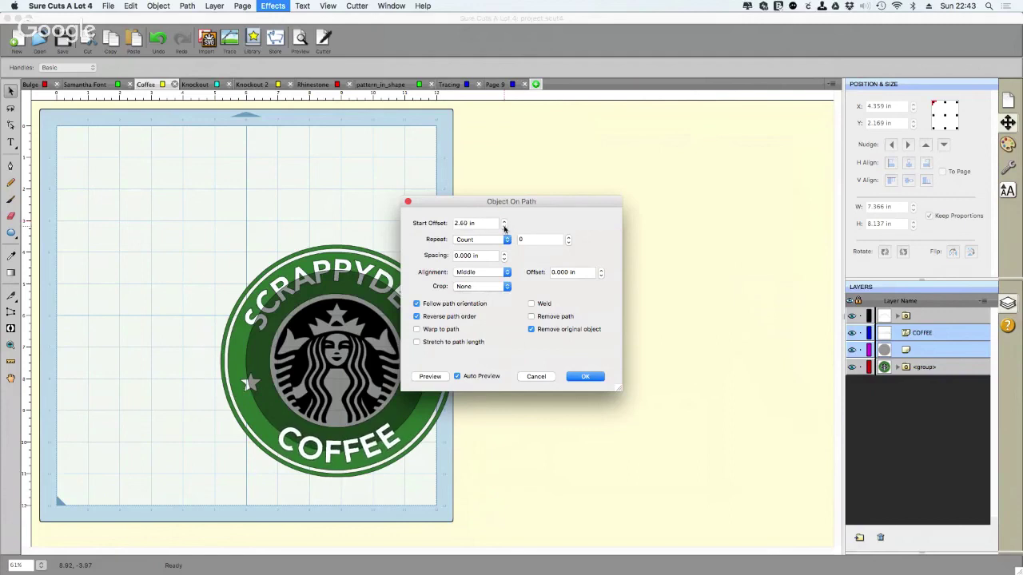
{"action": "left_click", "coordinate": [585, 379]}
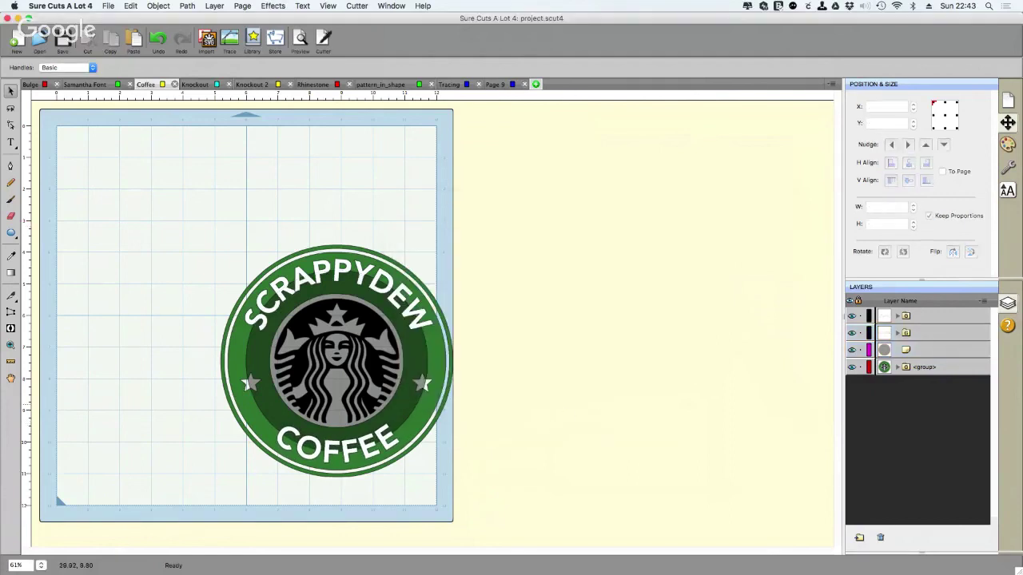